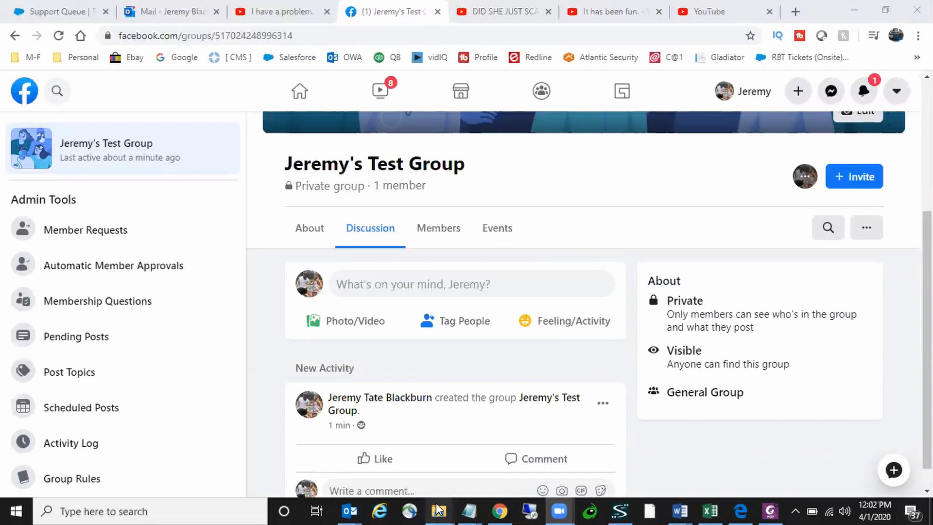
Step: Switch to the File Explorer window of the 2020-04-01 11.54.30 recording and open the Zoom folder inside Documents
mouse_move(438, 509)
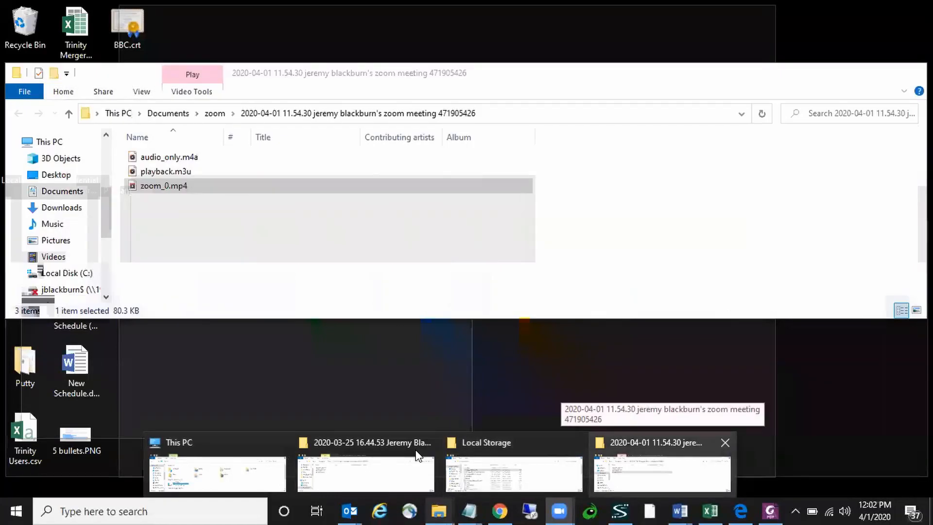
left_click(653, 459)
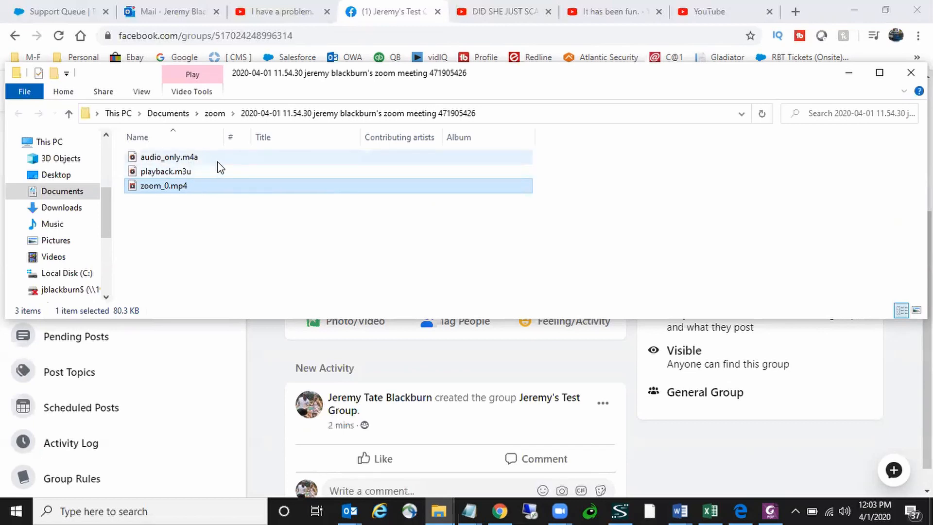
mouse_move(218, 164)
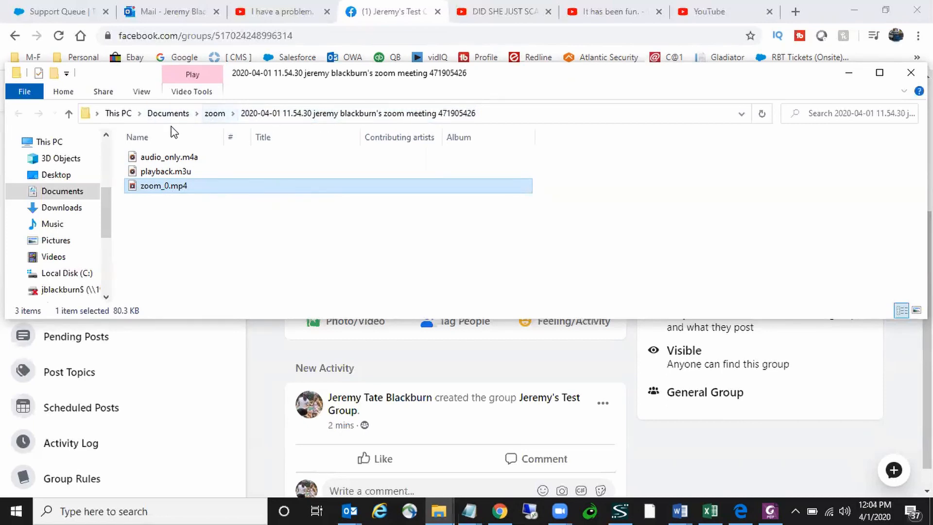
left_click(51, 143)
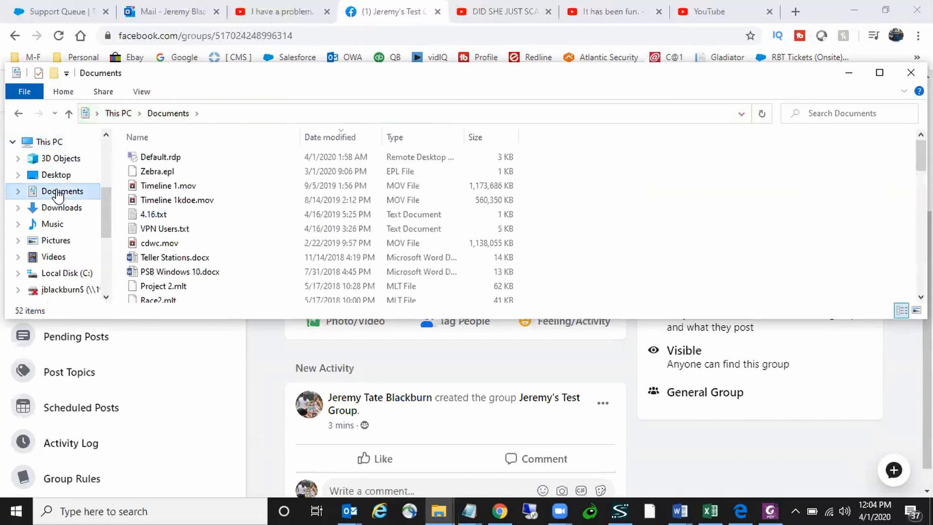
left_click(47, 142)
left_click(69, 194)
left_click_drag(920, 156, 921, 239)
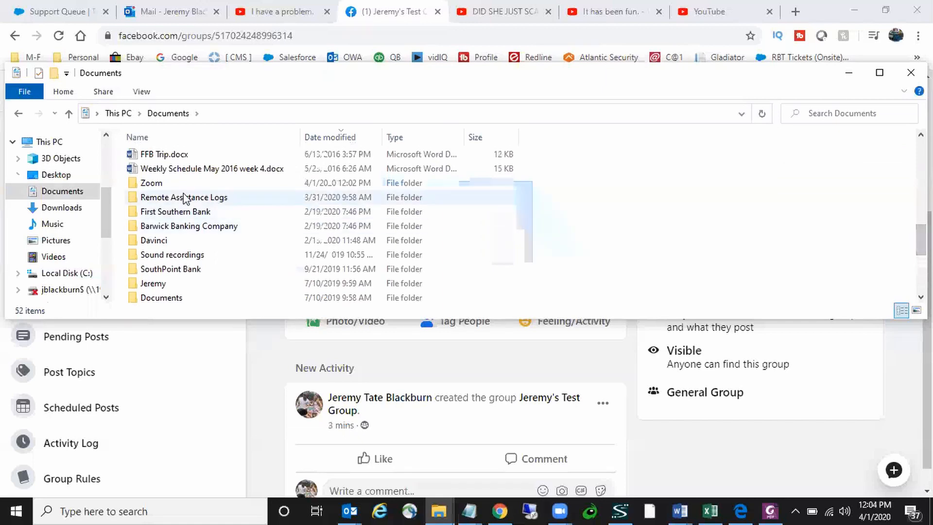
mouse_move(165, 187)
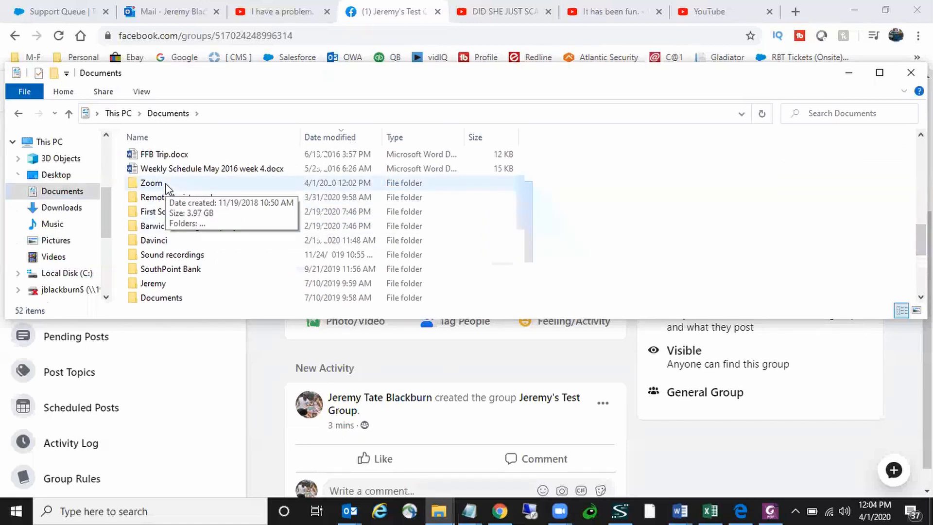
double_click(166, 184)
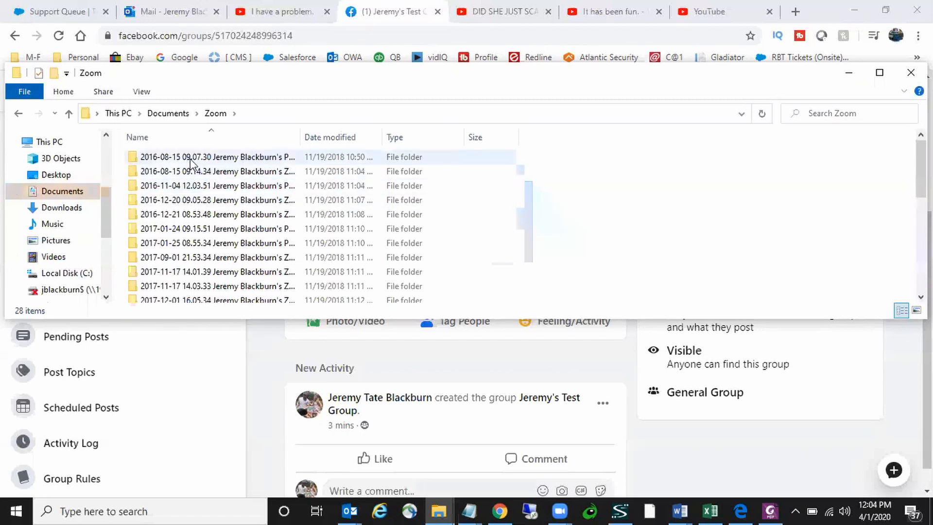
Step: Widen the Name column to show the full folder names and look through the dated Zoom meeting folders
left_click_drag(299, 136, 472, 137)
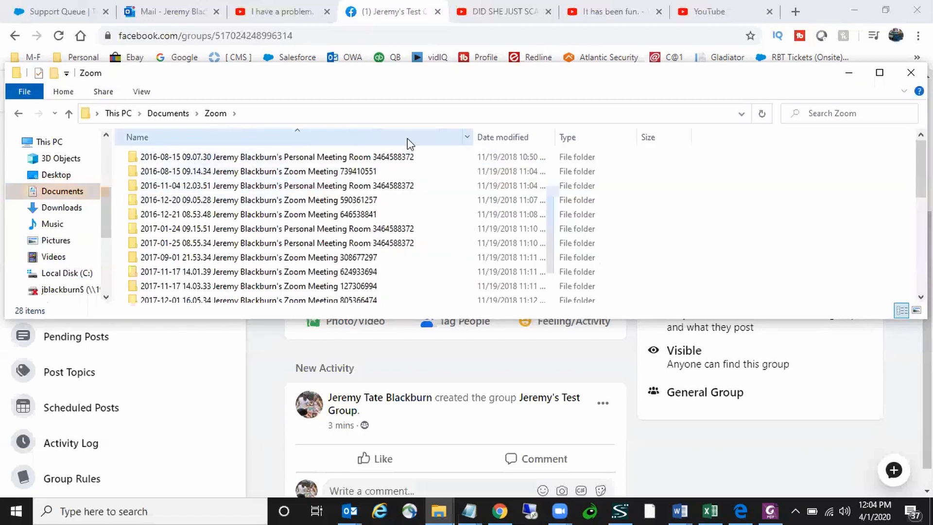
mouse_move(141, 194)
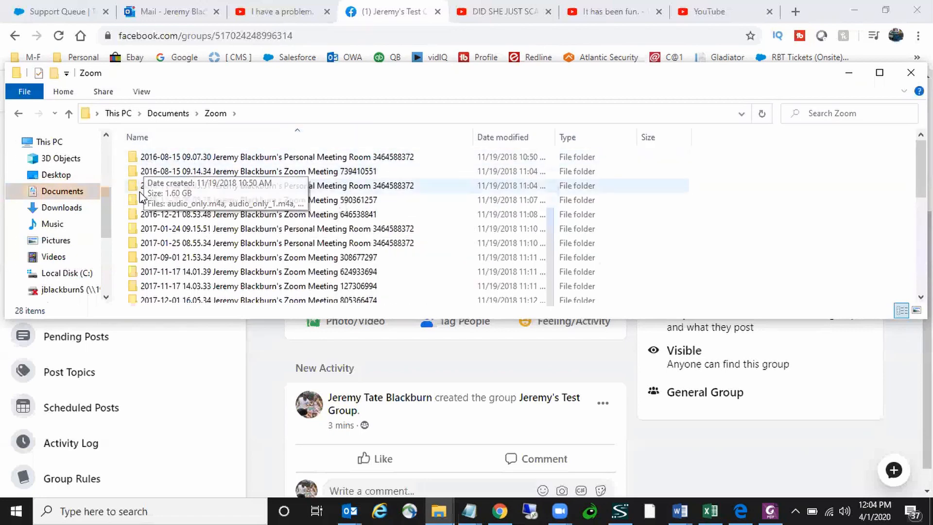
key("Page_Down")
key("Page_Down")
key("Page_Down")
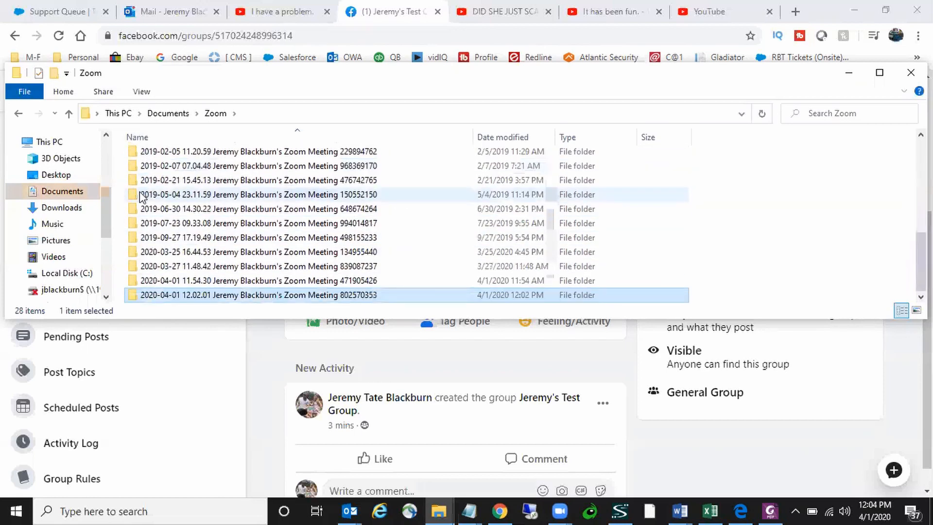
key("Page_Up")
key("Page_Up")
key("Page_Up")
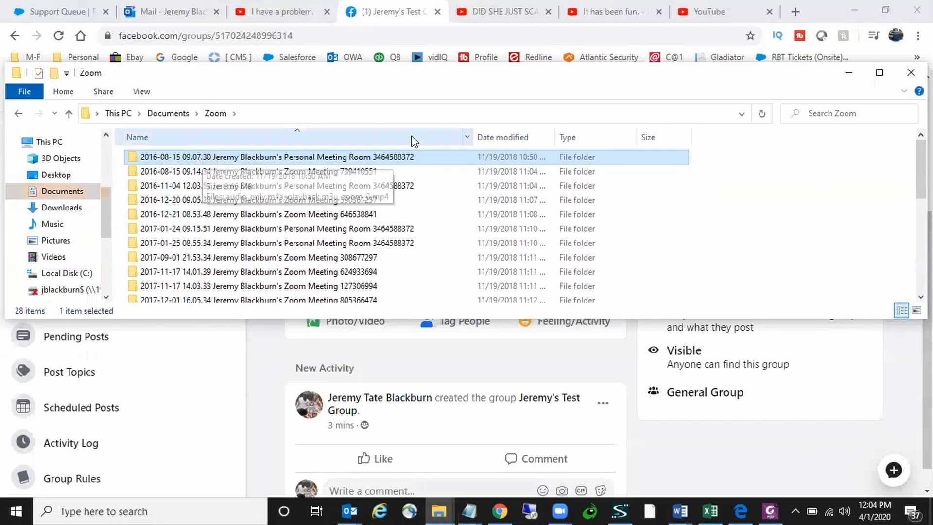
Step: Sort the Zoom meeting folders by date modified, newest first, and open the 2020-04-01 11.54.30 recording folder
scroll(729, 243, "down", 6)
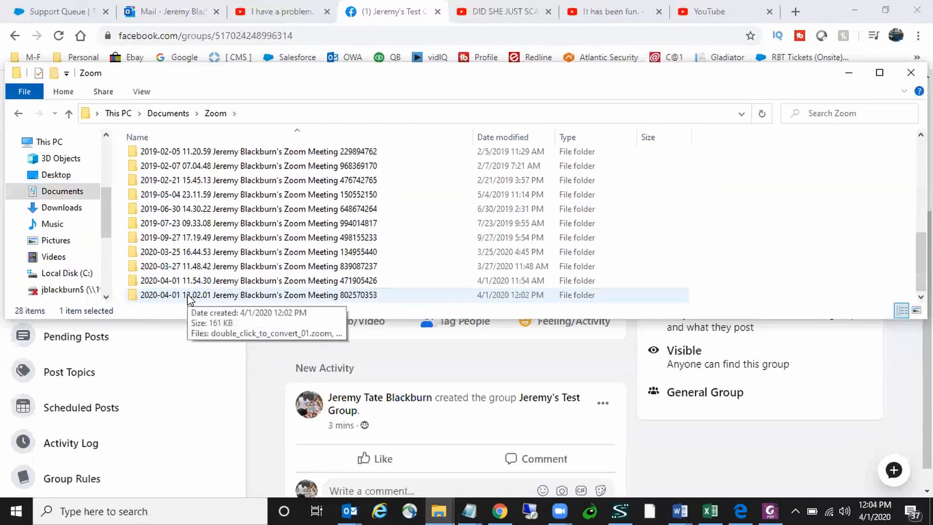
left_click(502, 139)
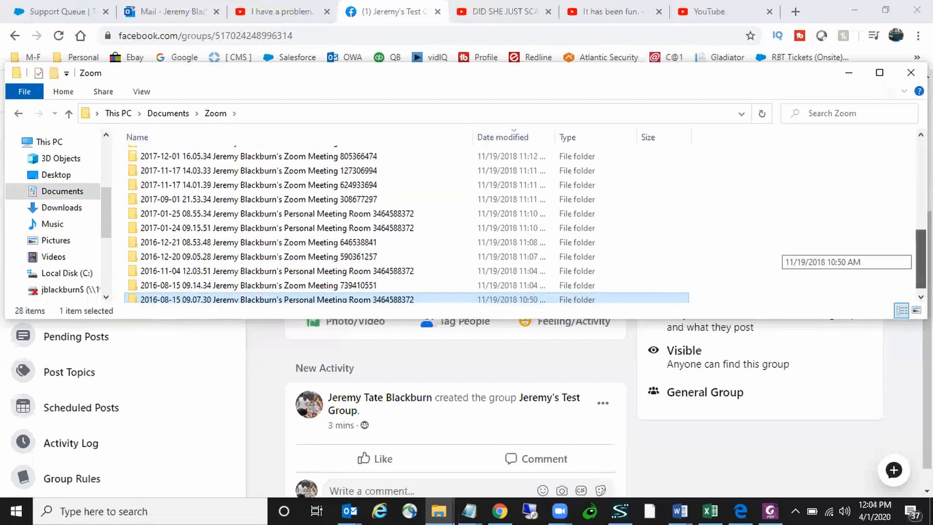
scroll(778, 255, "up", 6)
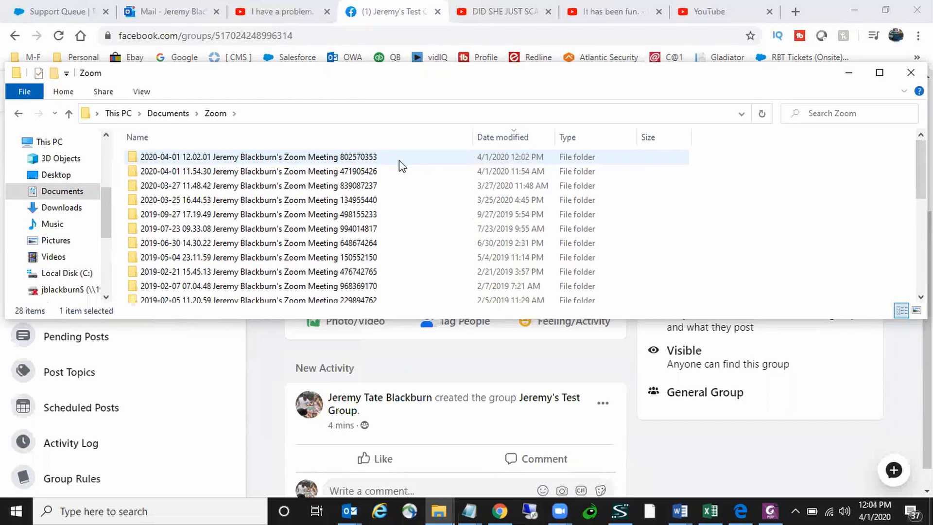
double_click(364, 173)
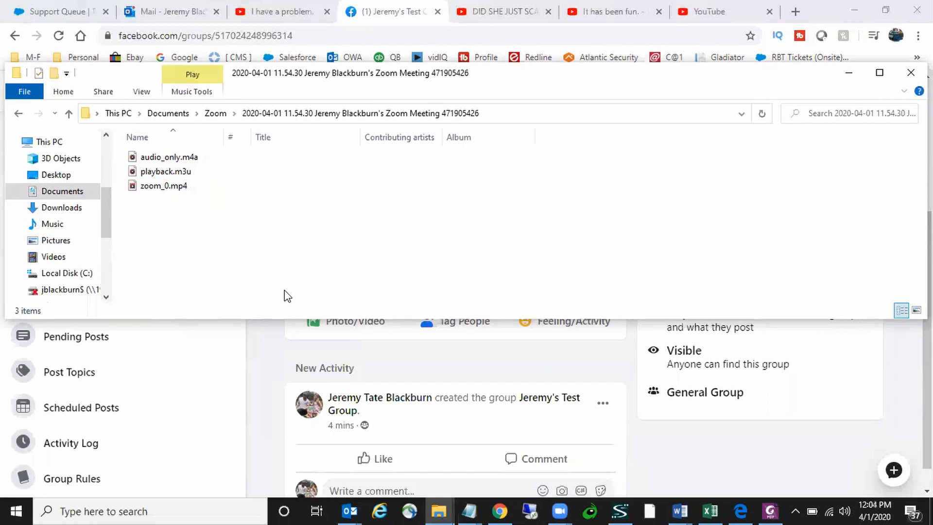
Step: Select zoom_0.mp4, hide file name extensions in the recording folder and turn them back on
left_click(173, 190)
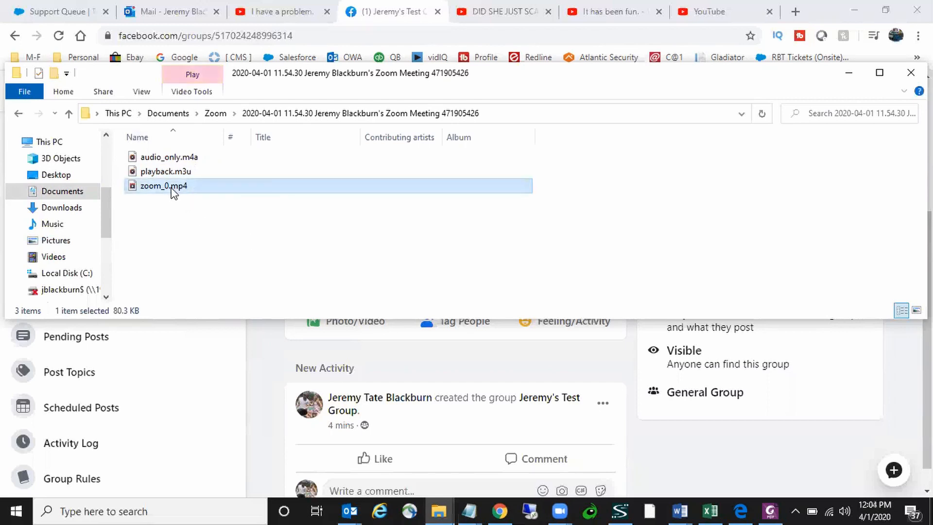
left_click(140, 91)
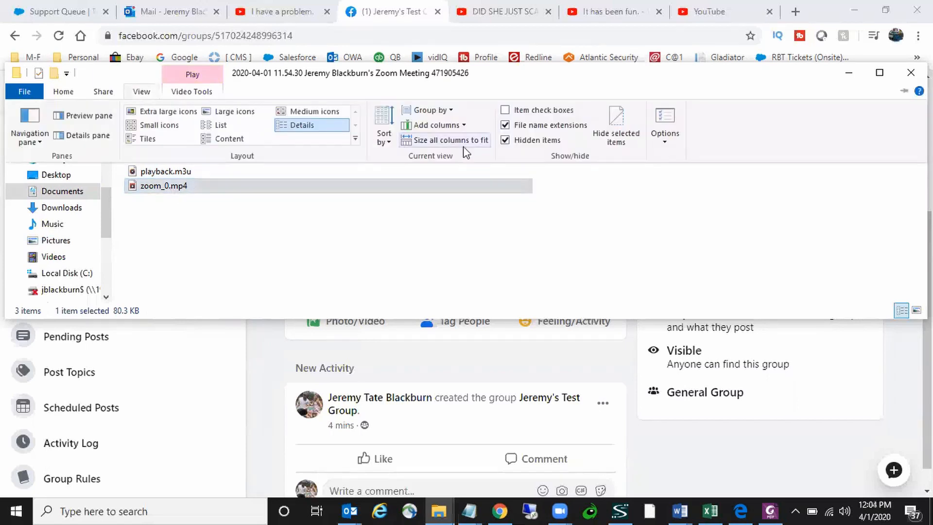
left_click(505, 126)
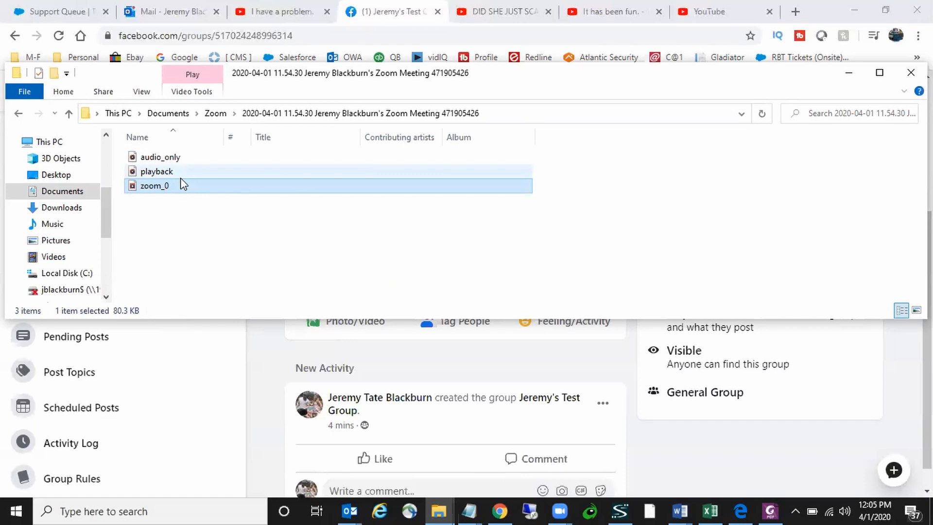
left_click(142, 92)
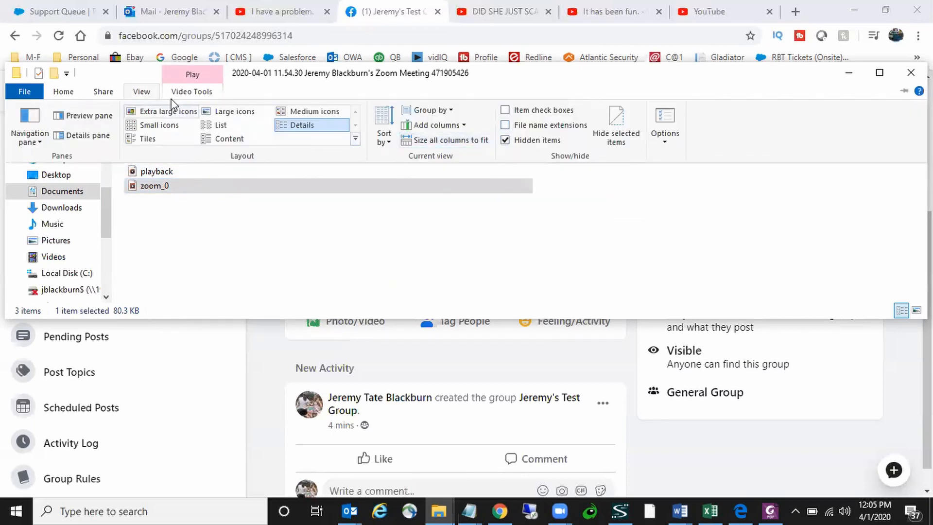
left_click(504, 123)
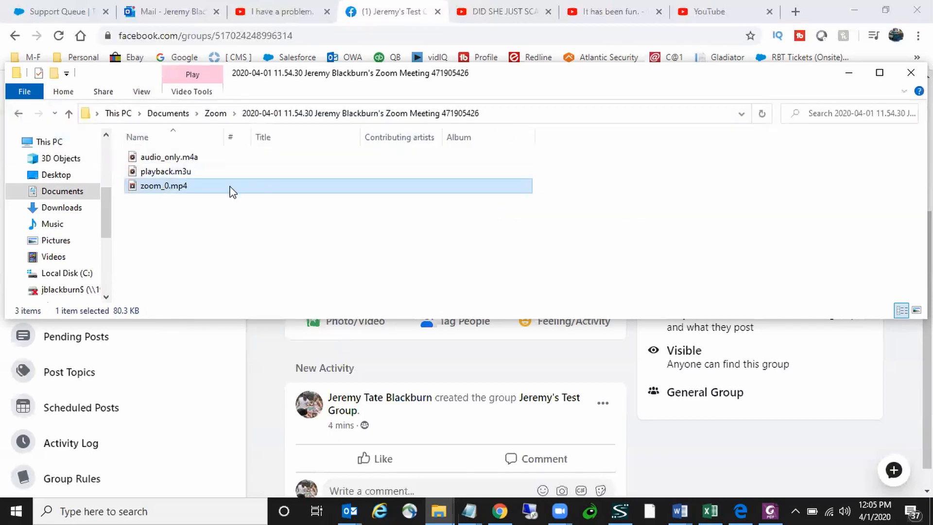
mouse_move(211, 192)
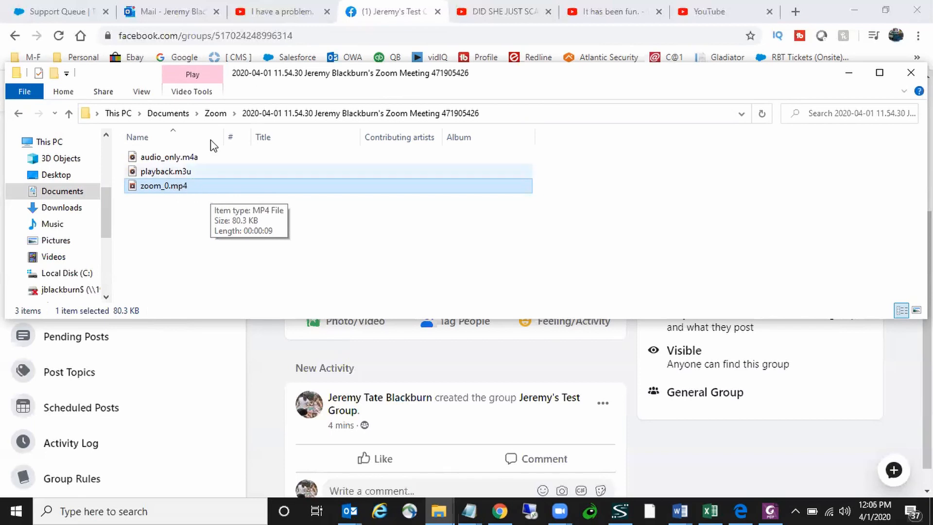
Step: Switch to Chrome and bring up the Facebook test group page
left_click(461, 7)
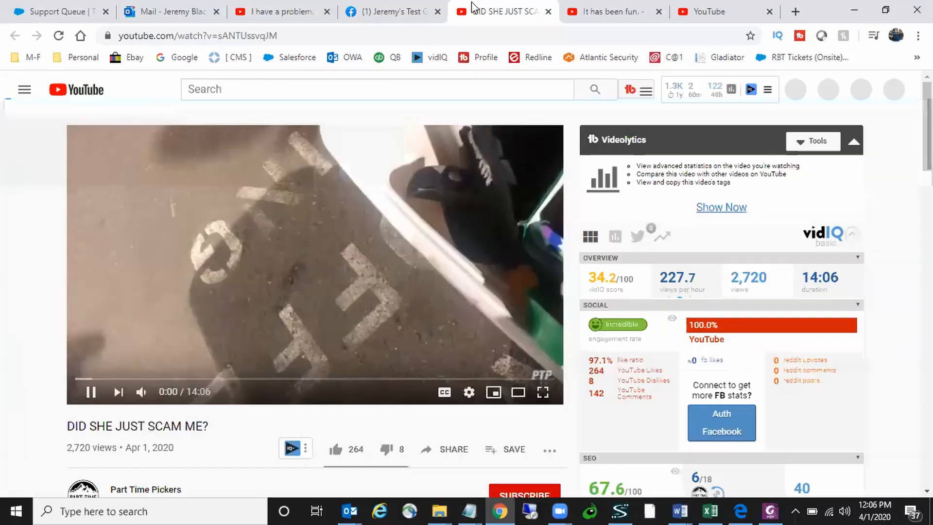
left_click(419, 12)
left_click(480, 12)
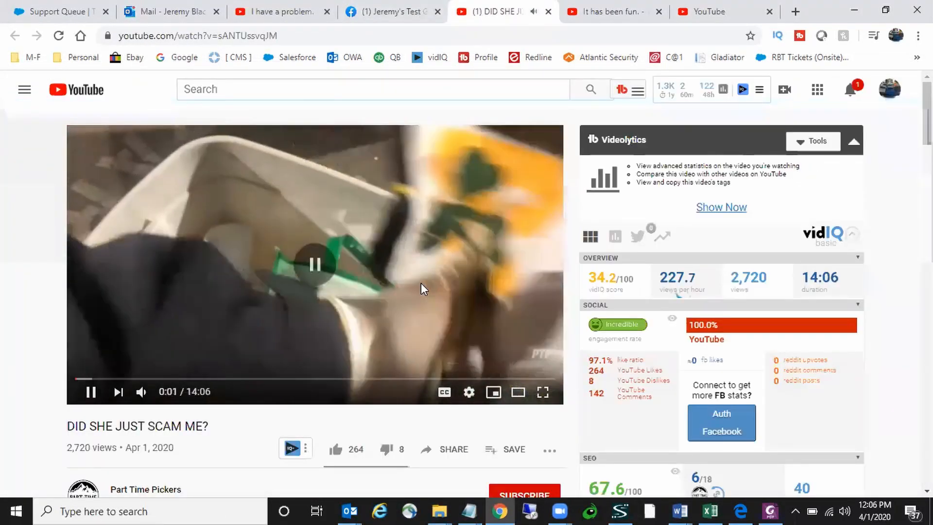
left_click(389, 6)
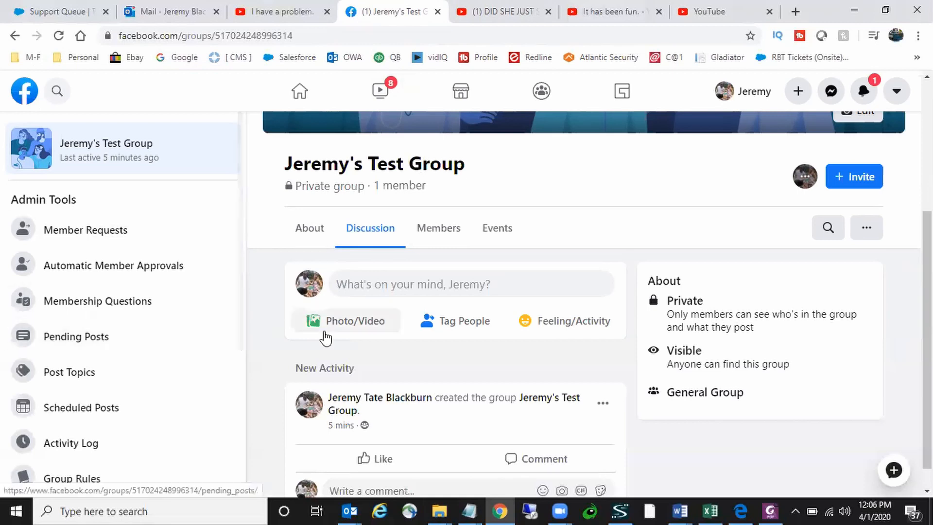
Step: Start a photo/video post in the test group and attach zoom_0.mp4 from the 2020-04-01 11.54.30 folder in Documents > Zoom
left_click(377, 286)
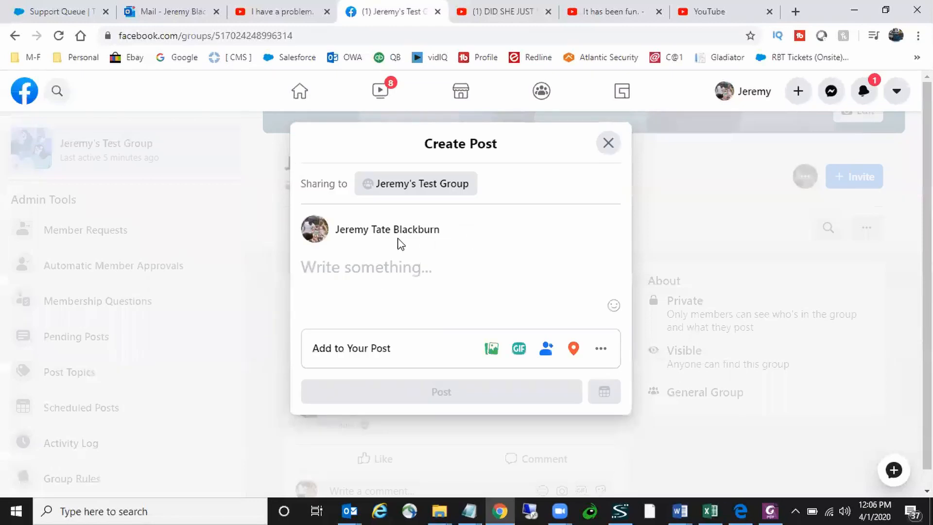
left_click(608, 142)
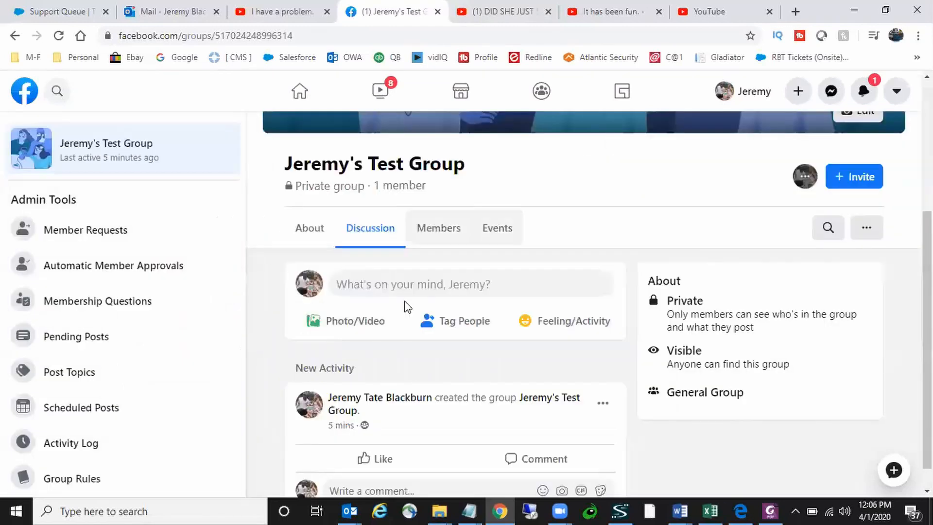
left_click(362, 323)
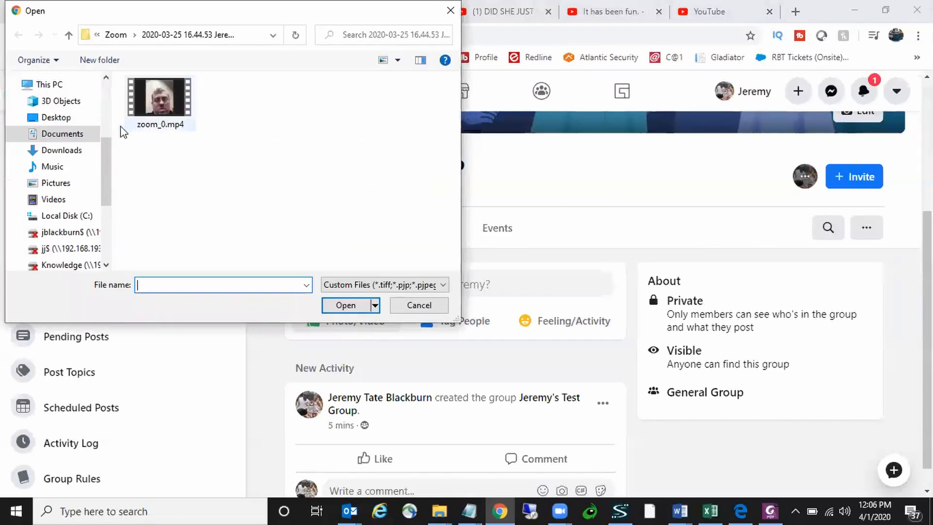
left_click(74, 133)
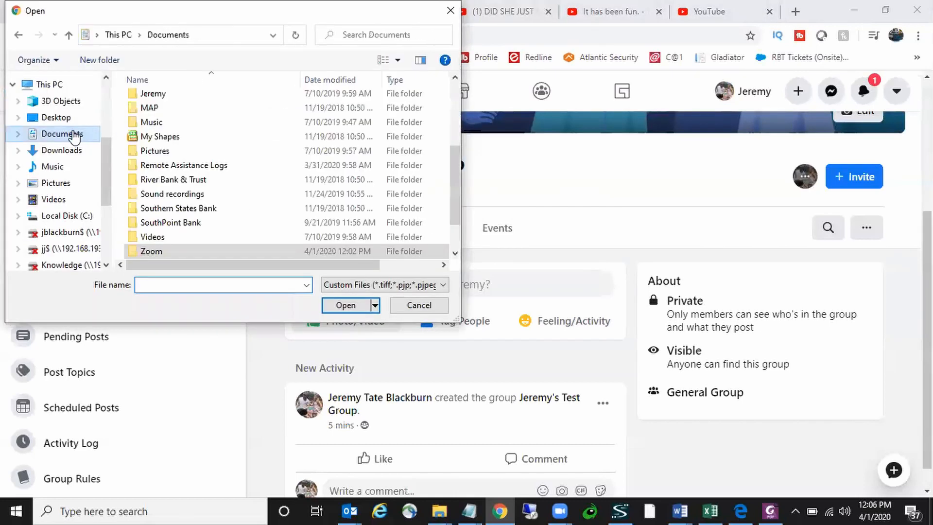
double_click(164, 250)
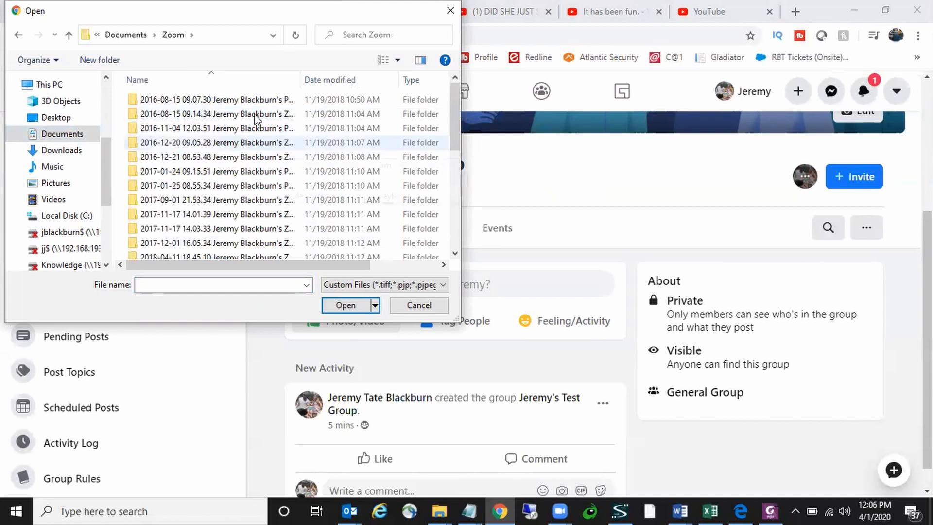
left_click(334, 79)
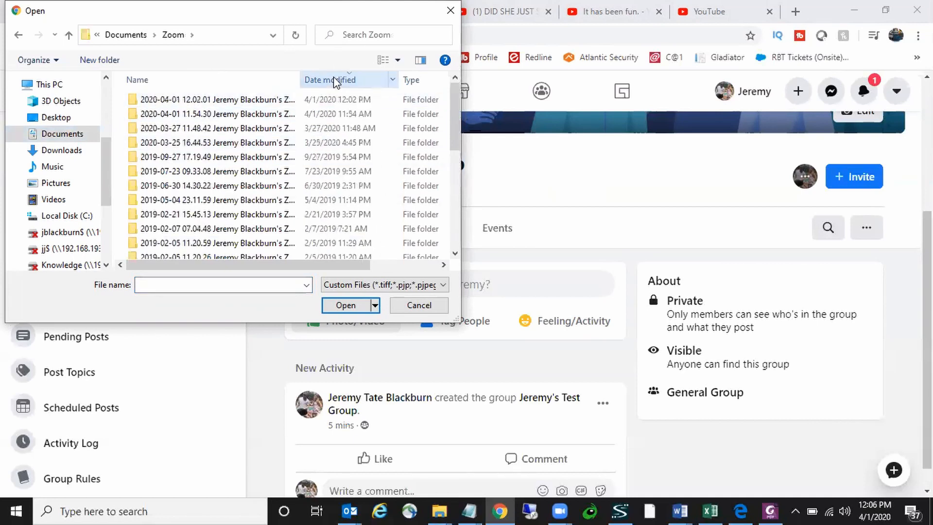
double_click(195, 115)
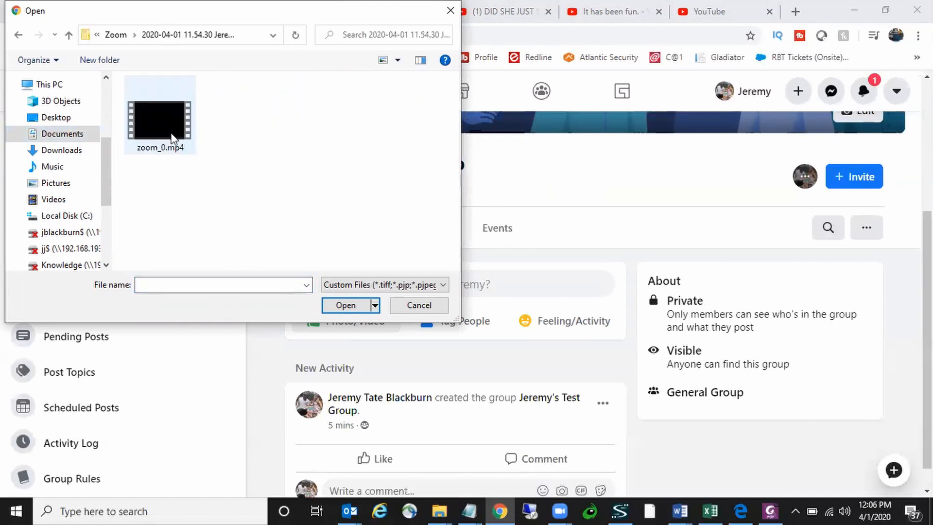
double_click(161, 121)
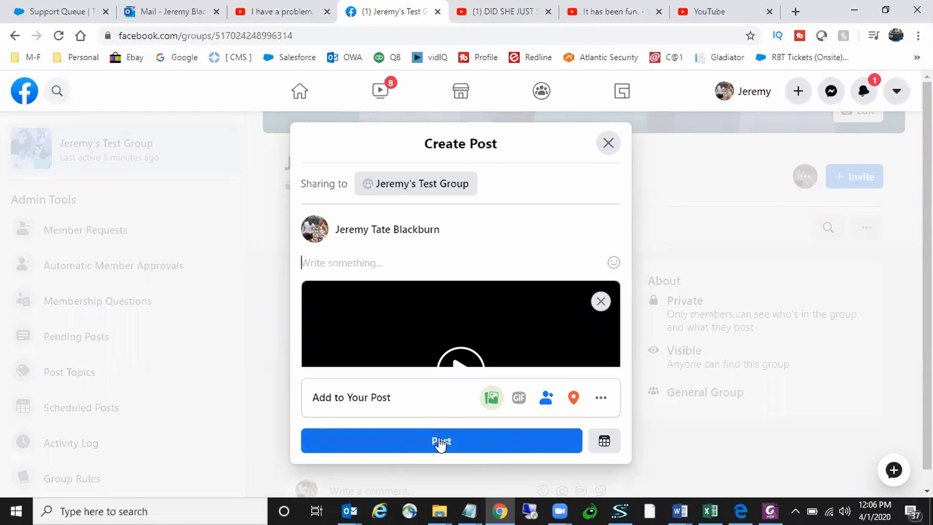
Step: Publish the video post to the test group and check the group's discussion feed
left_click(440, 442)
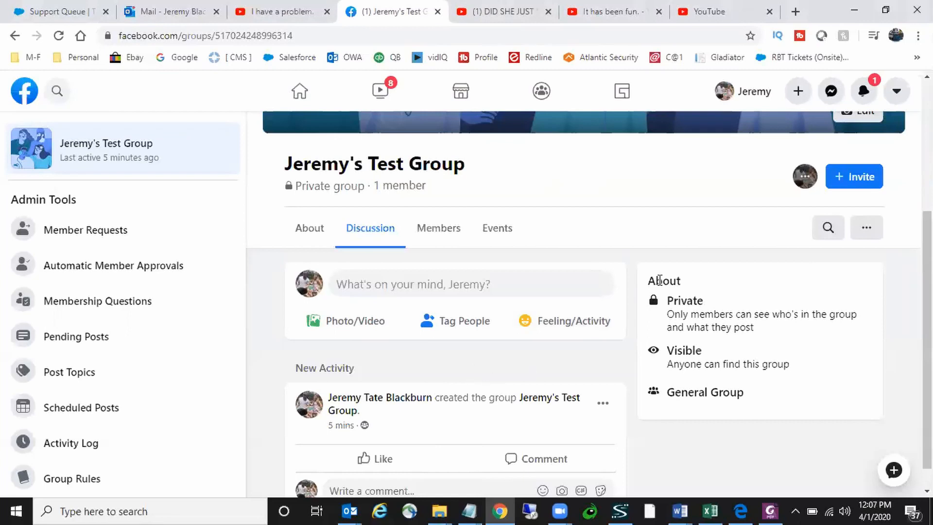
mouse_move(927, 340)
left_mouse_down()
mouse_move(927, 313)
mouse_move(927, 357)
left_mouse_up()
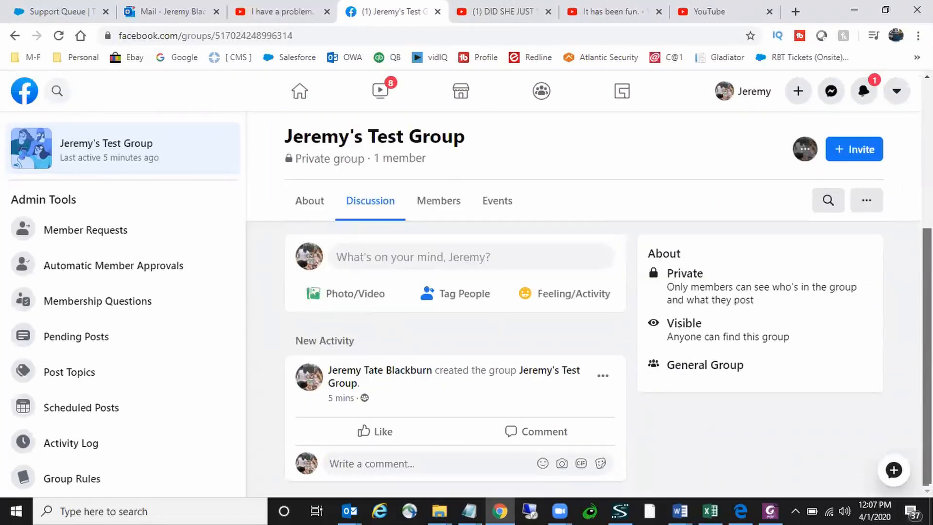
mouse_move(928, 485)
left_mouse_down()
mouse_move(928, 453)
mouse_move(928, 478)
left_mouse_up()
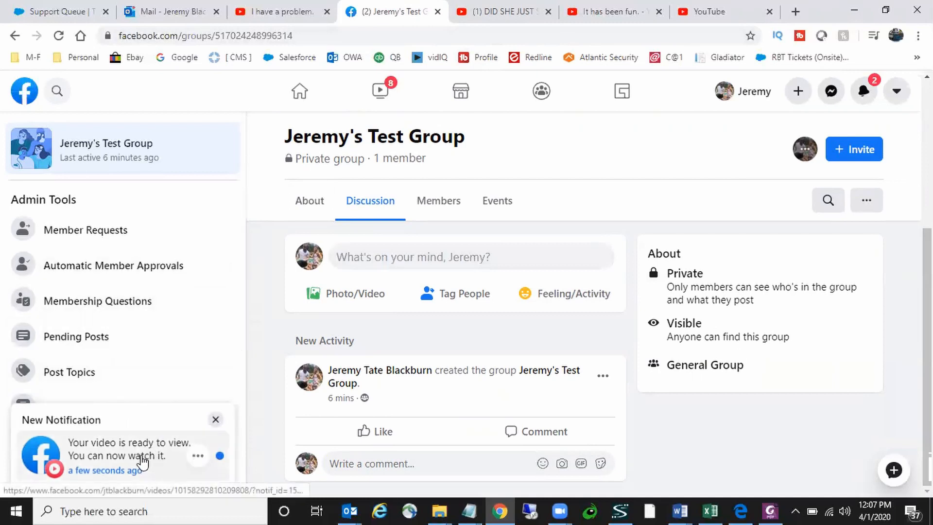
Step: Switch to the YouTube home page and check which account is signed in, leaving the account options closed
left_click(56, 42)
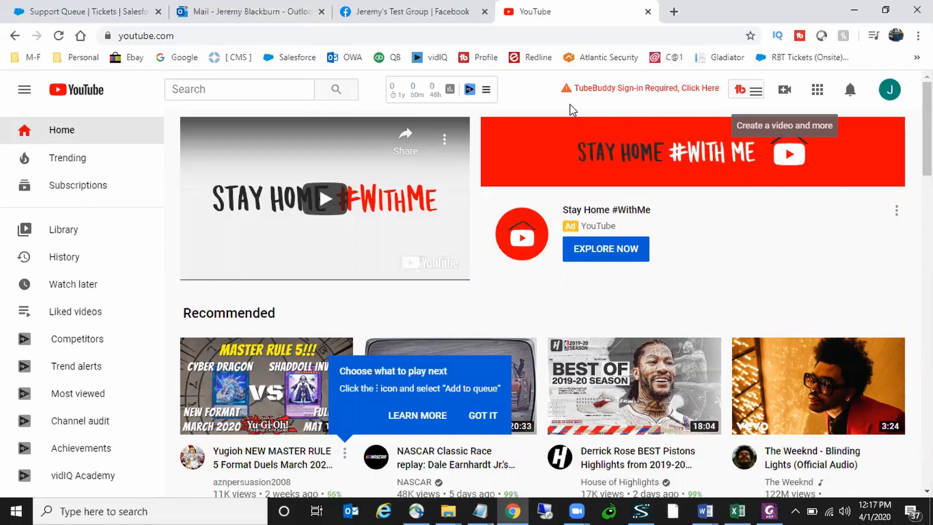
left_click(890, 91)
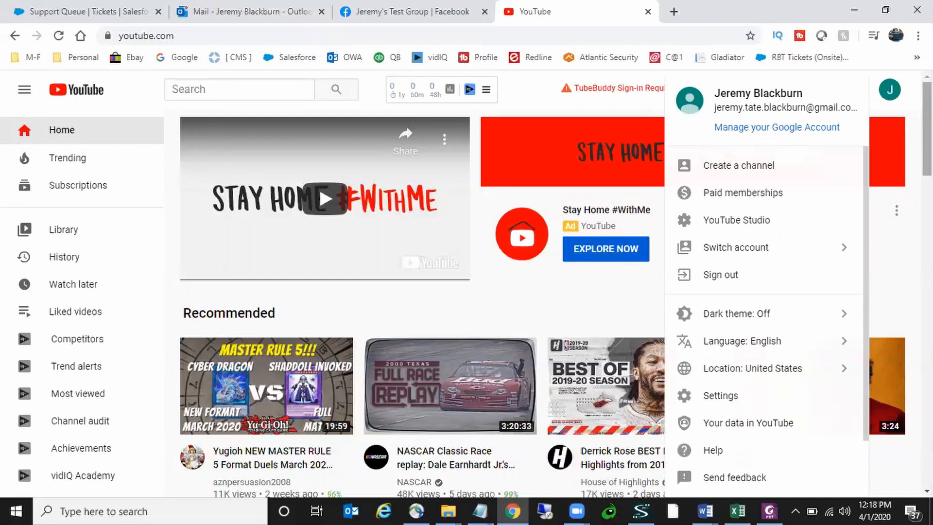
right_click(919, 139)
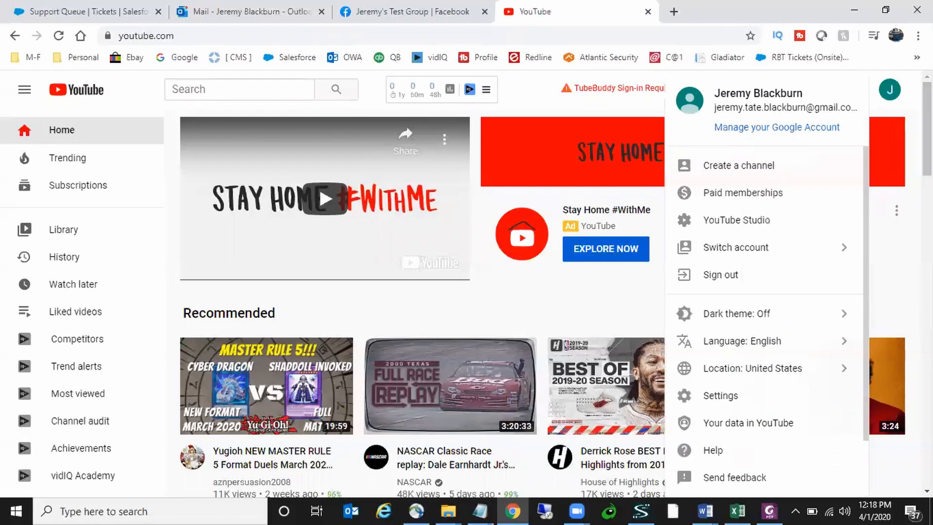
right_click(919, 123)
right_click(901, 103)
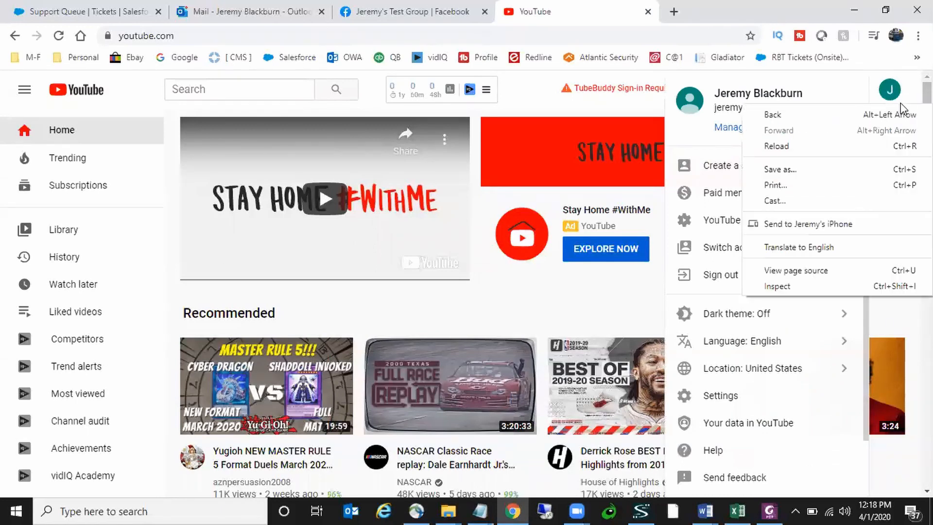
left_click(590, 16)
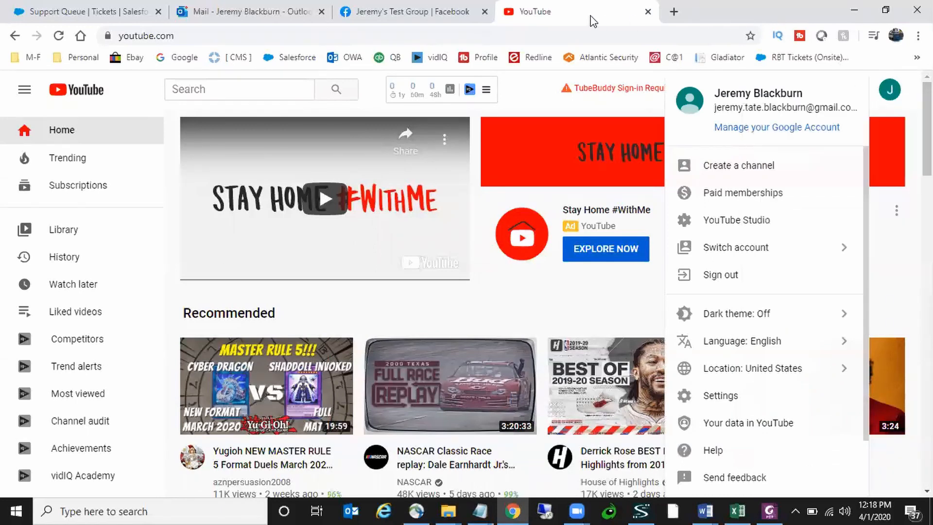
left_click(607, 109)
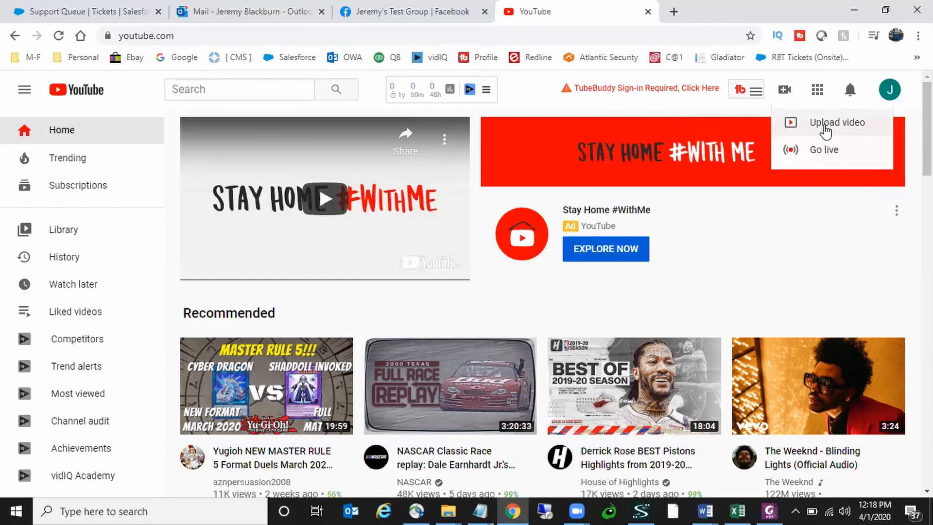
Step: Start a video upload and create the required YouTube channel using the Google account's own name and picture
left_click(825, 128)
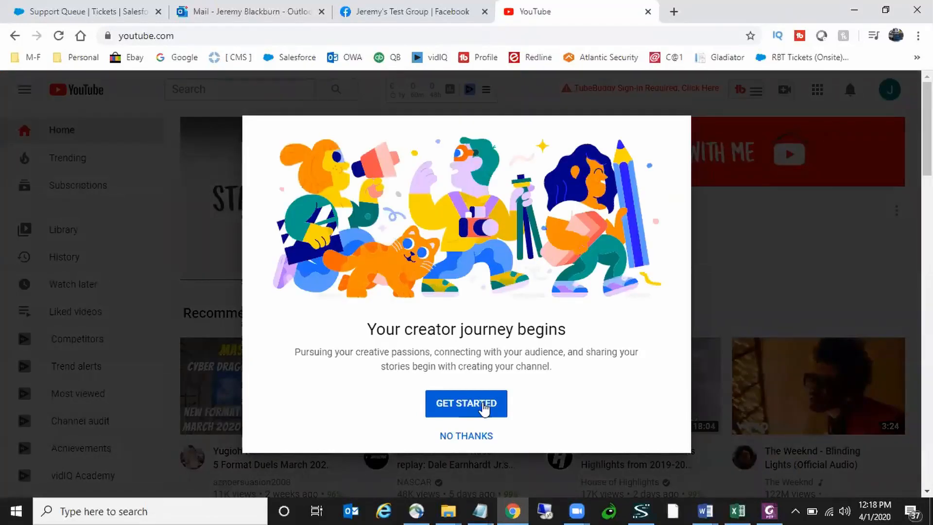
left_click(484, 408)
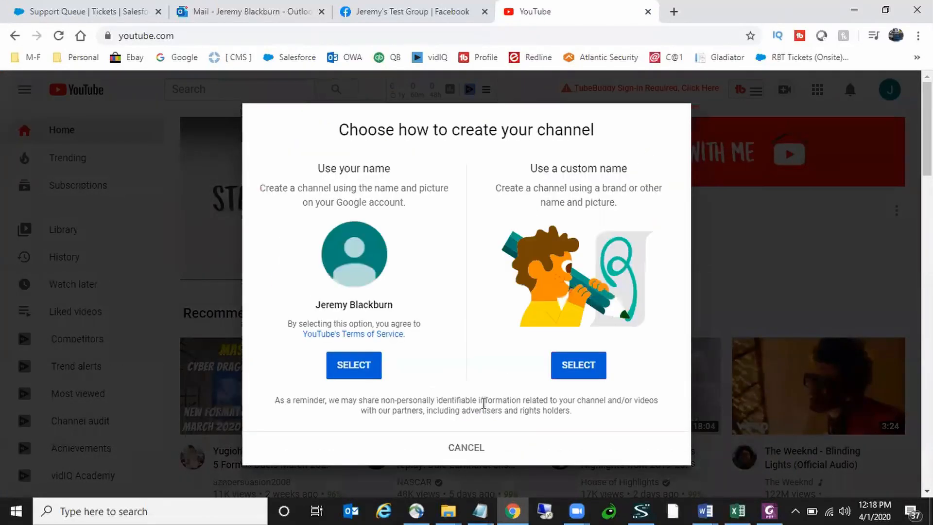
left_click(344, 366)
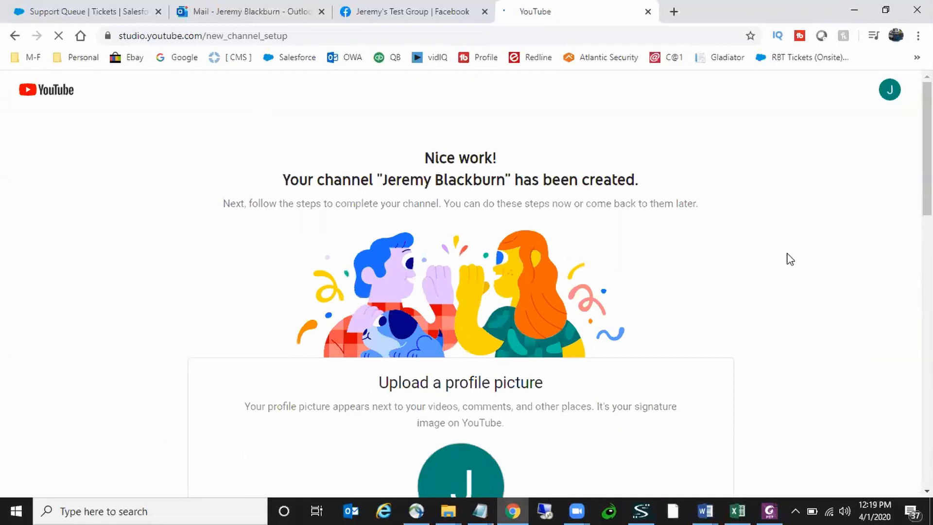
Step: Review the new channel's setup page, covering the profile picture, channel description, custom link and social links
scroll(925, 228, "down", 5)
left_click_drag(927, 229, 927, 326)
scroll(491, 341, "down", 4)
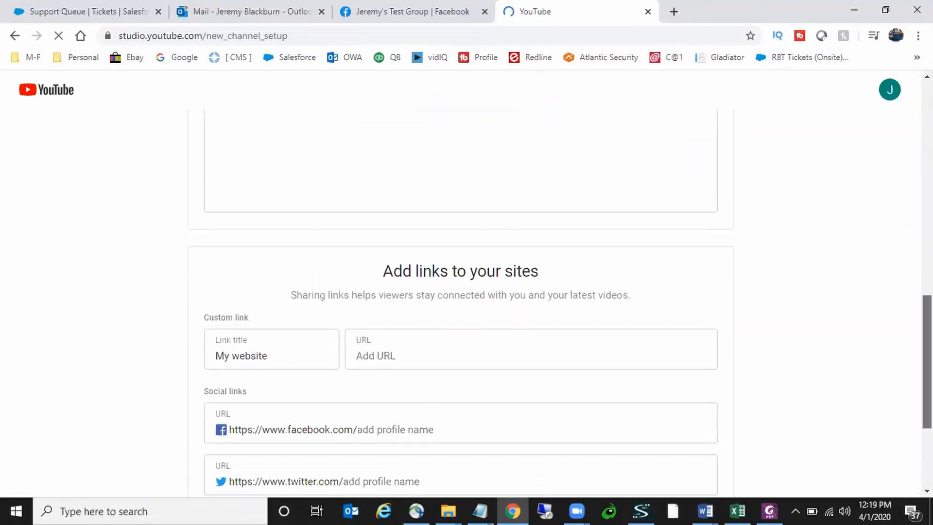
left_click_drag(927, 390, 927, 388)
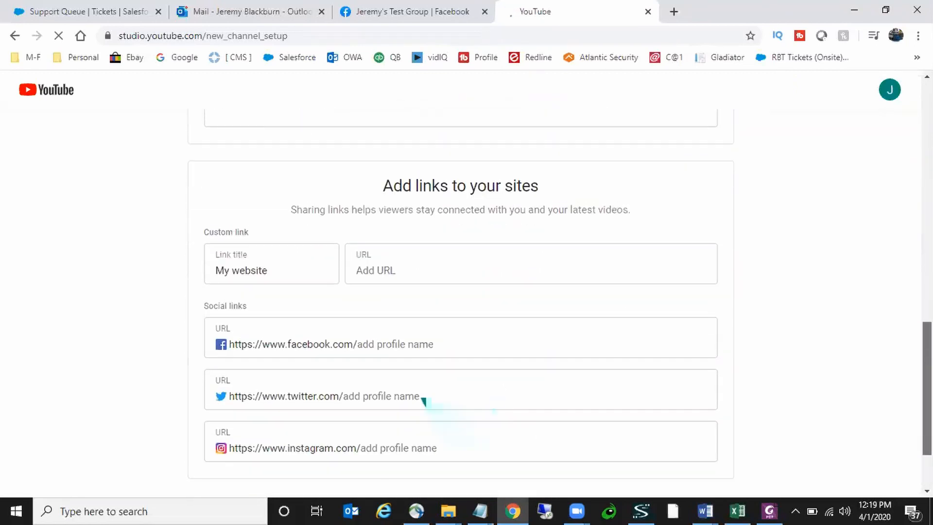
scroll(491, 427, "up", 11)
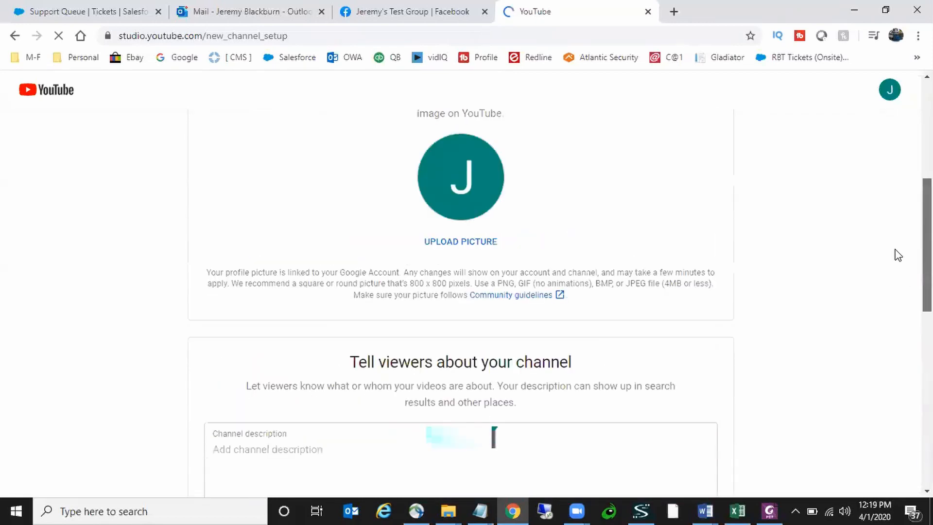
scroll(895, 247, "down", 5)
scroll(902, 333, "down", 5)
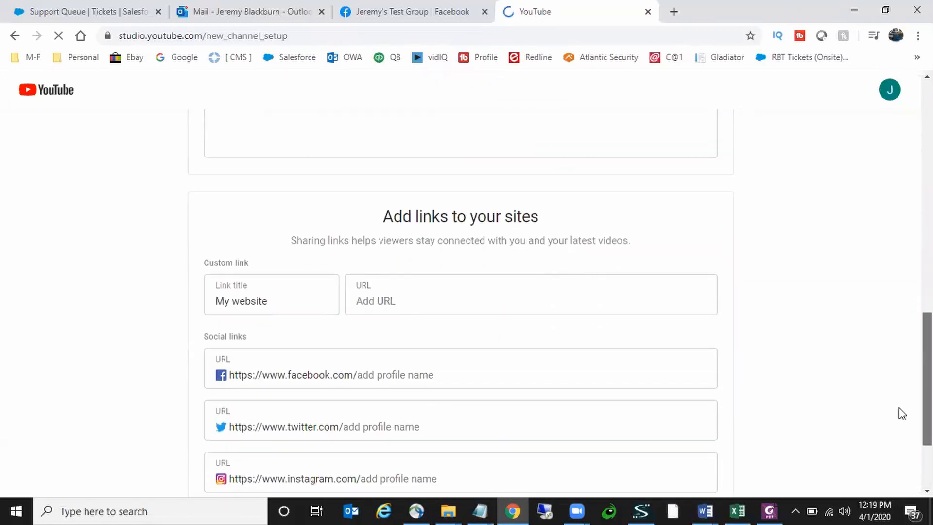
scroll(903, 414, "down", 3)
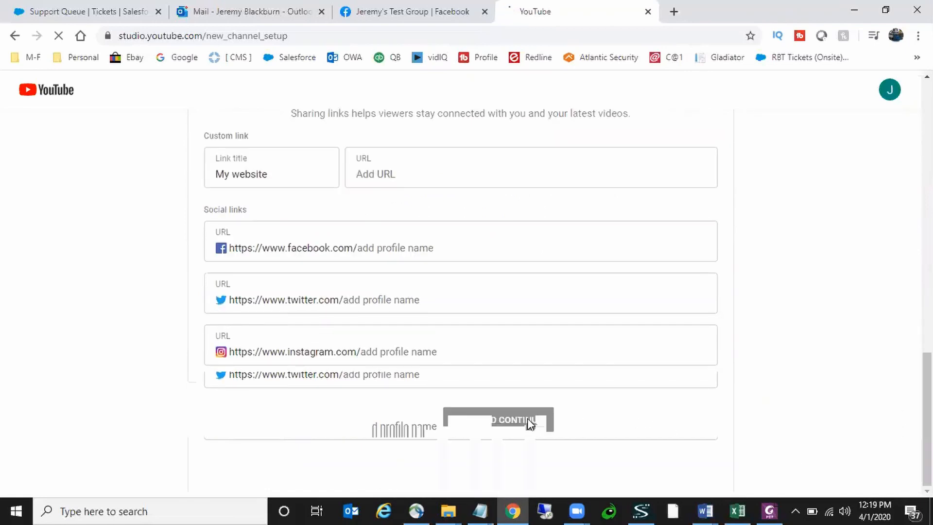
left_click_drag(927, 419, 927, 270)
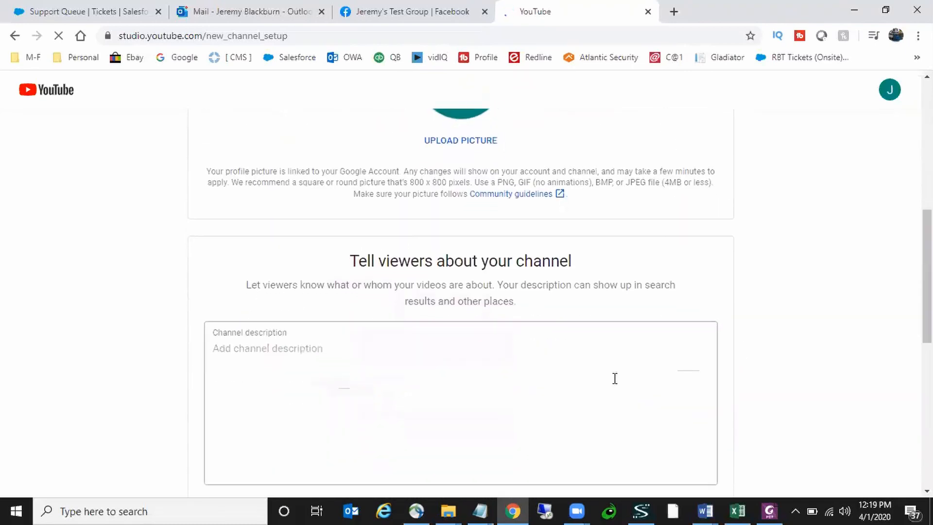
Step: Set the channel description to "Training videos for Zoom" and save the channel setup
left_click(382, 351)
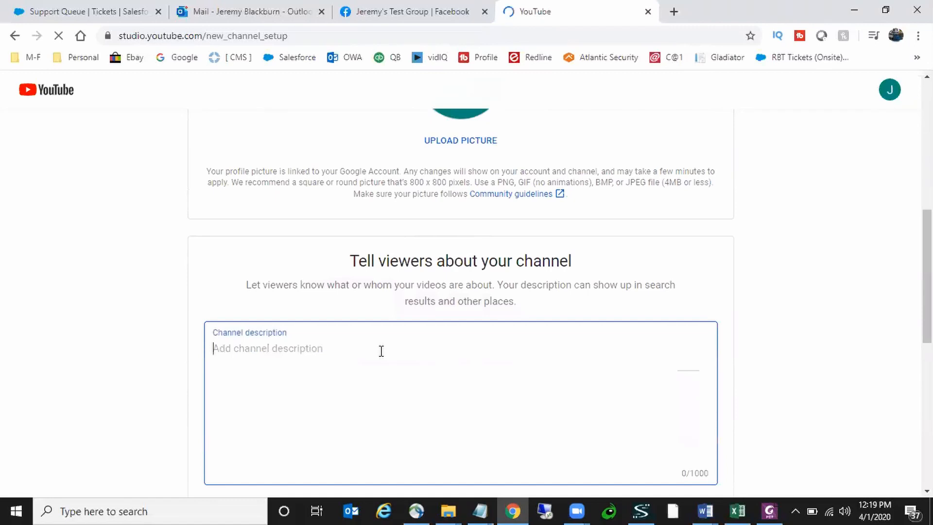
type("Tr")
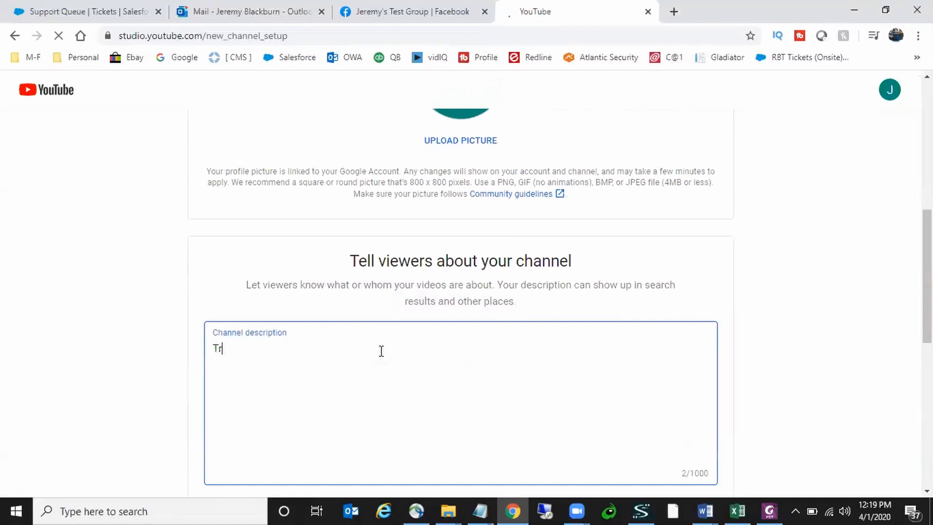
type("aining videos for Zoom")
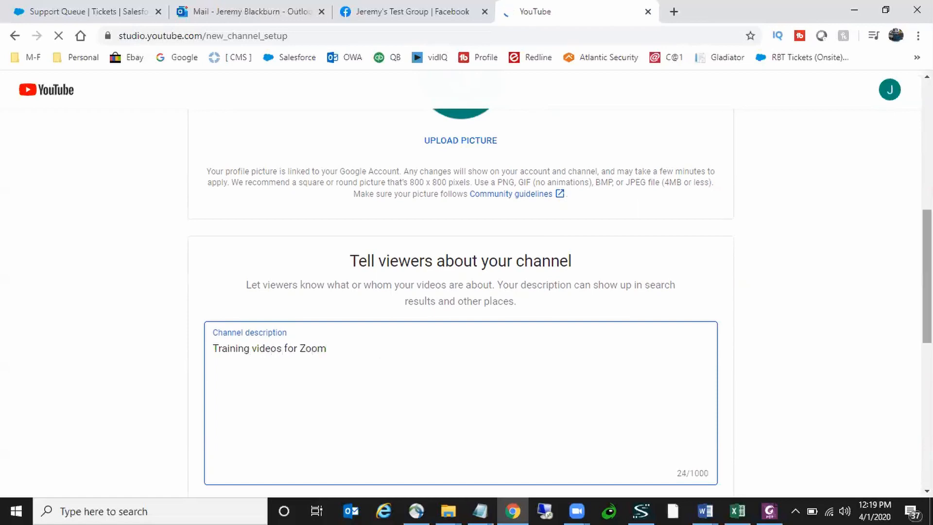
left_click_drag(927, 277, 927, 406)
scroll(534, 438, "down", 1)
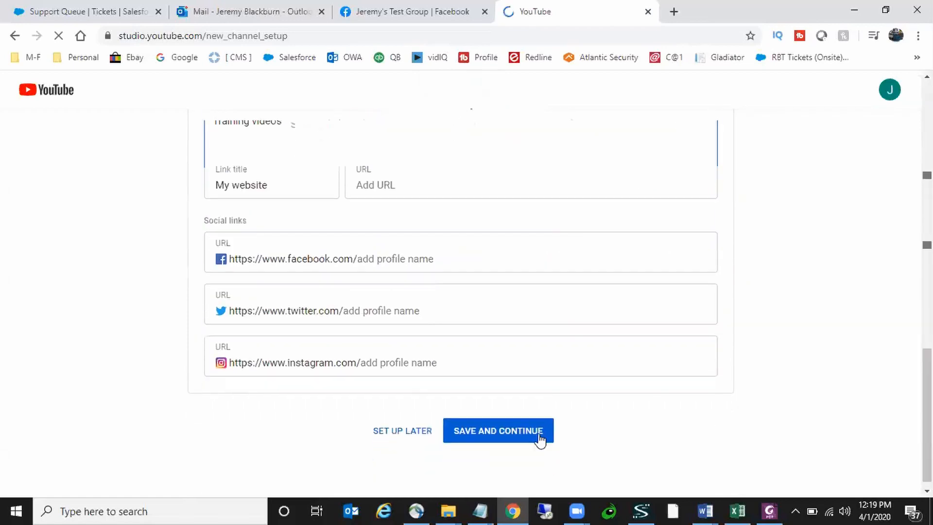
left_click(525, 432)
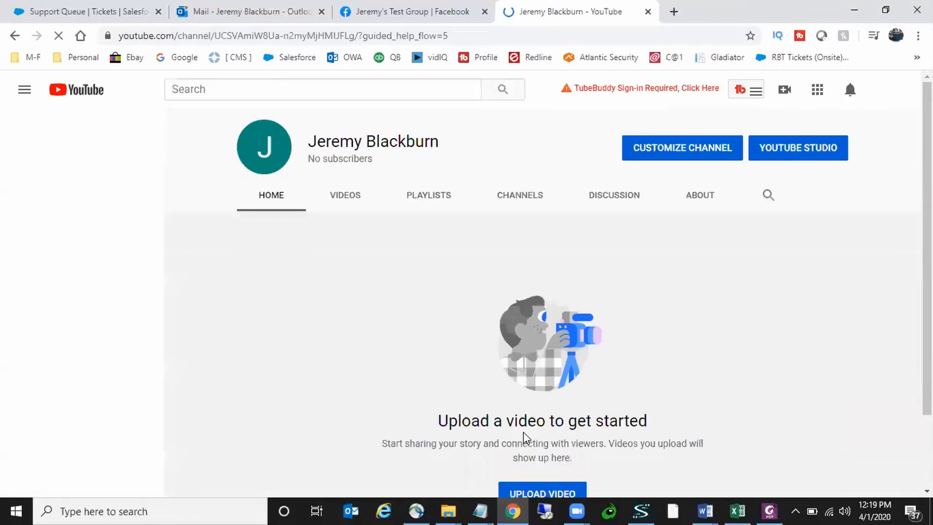
Step: Start a video upload from the new channel, dismiss the Studio introduction and choose zoom_0.mp4 from the 2020-04-01 11.54.30 Zoom folder
left_click(782, 95)
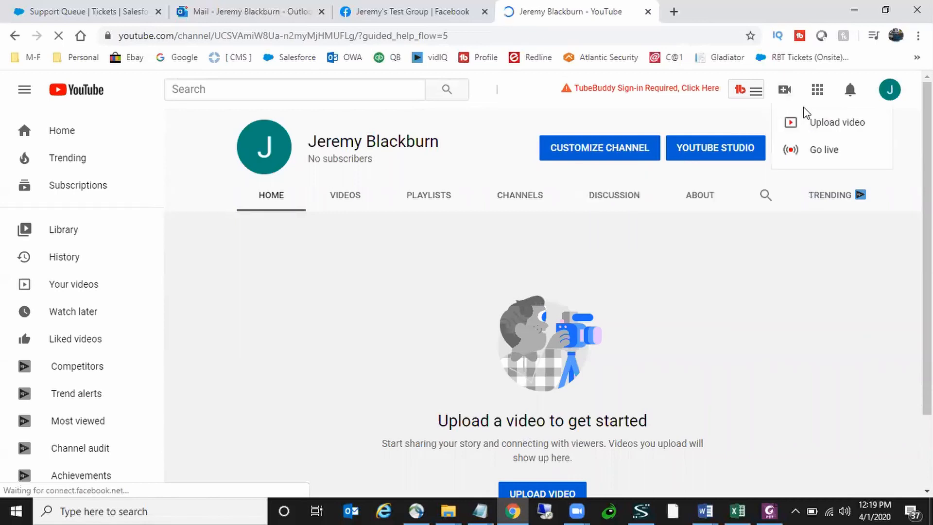
left_click(814, 123)
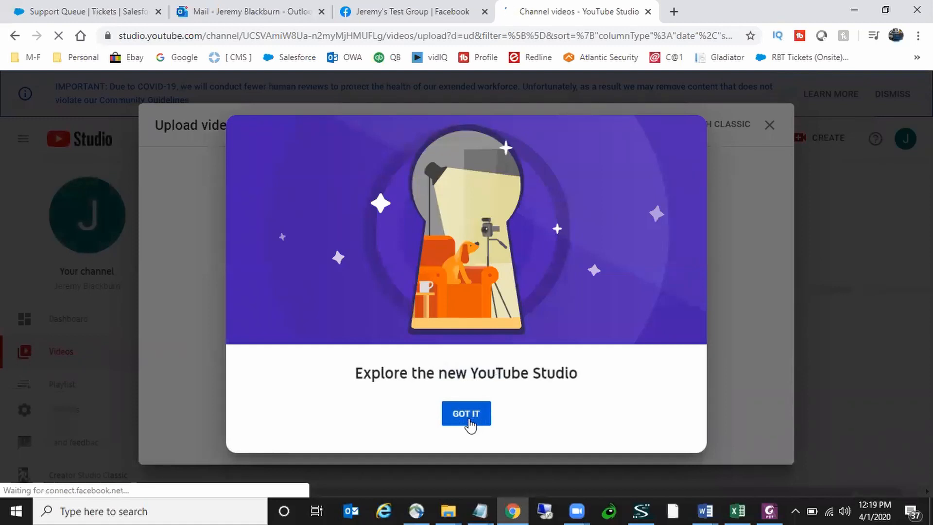
left_click(469, 421)
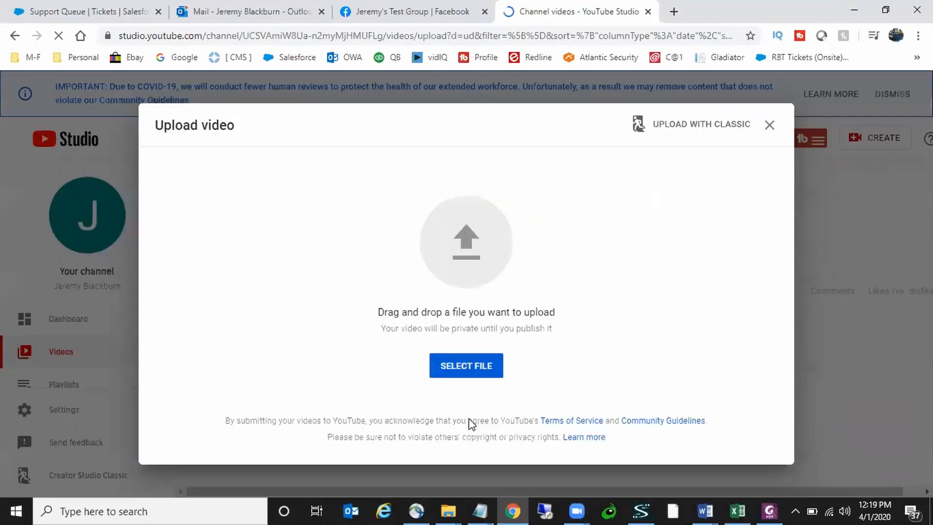
left_click(476, 367)
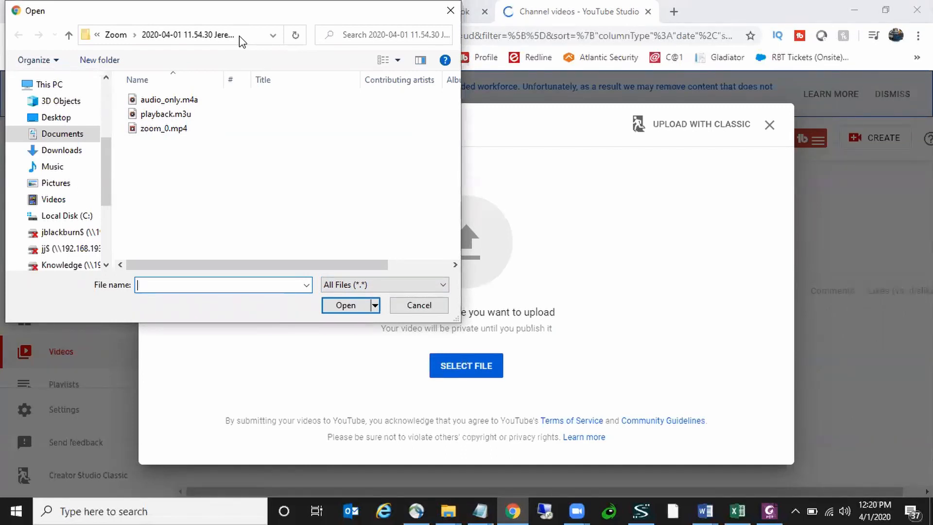
left_click(147, 130)
left_click(346, 307)
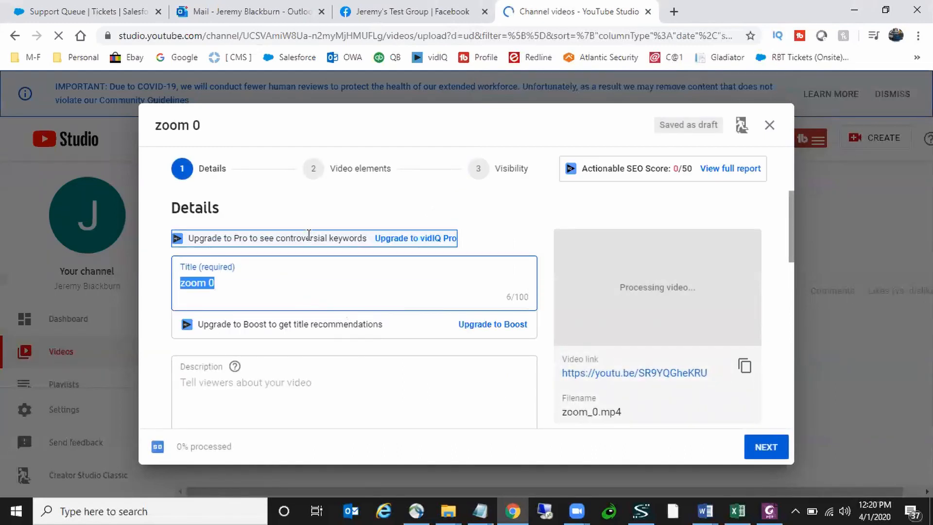
Step: Replace the uploaded video's title with "Zoom Testing 1, 2, 3"
mouse_move(792, 212)
left_mouse_down()
mouse_move(794, 366)
mouse_move(788, 203)
left_mouse_up()
key("BackSpace")
type("Te")
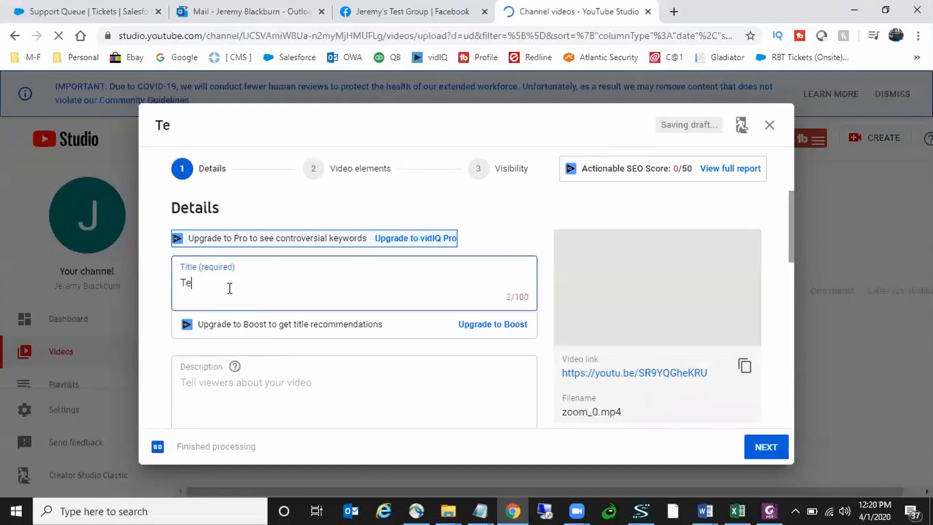
type("sting ")
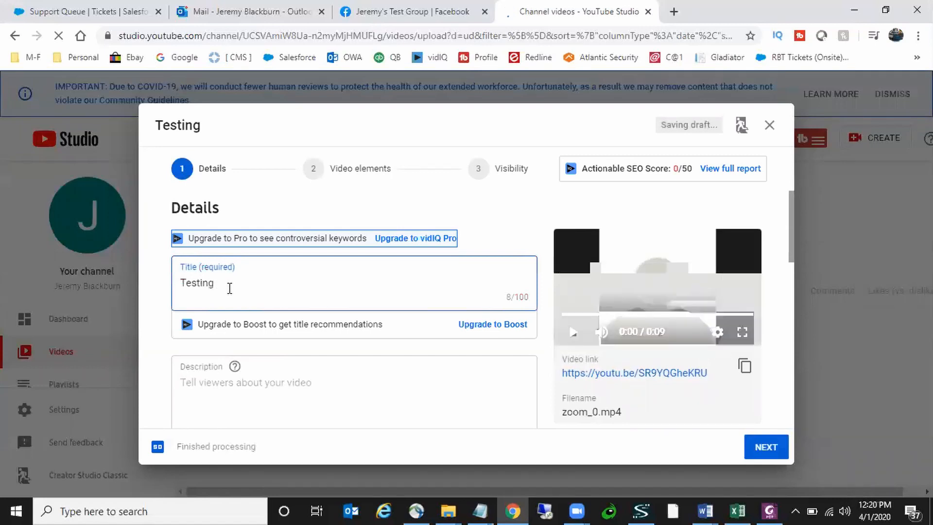
type("1,2")
key("BackSpace")
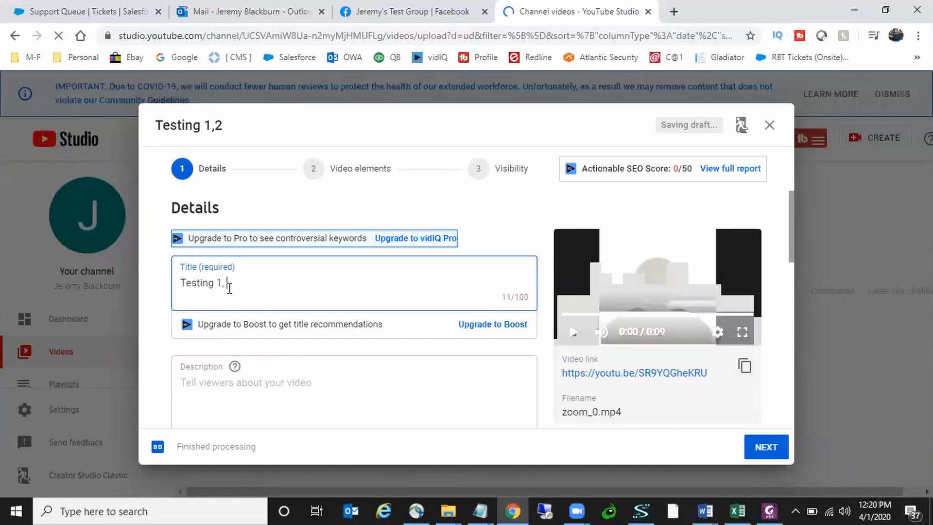
type("2, ")
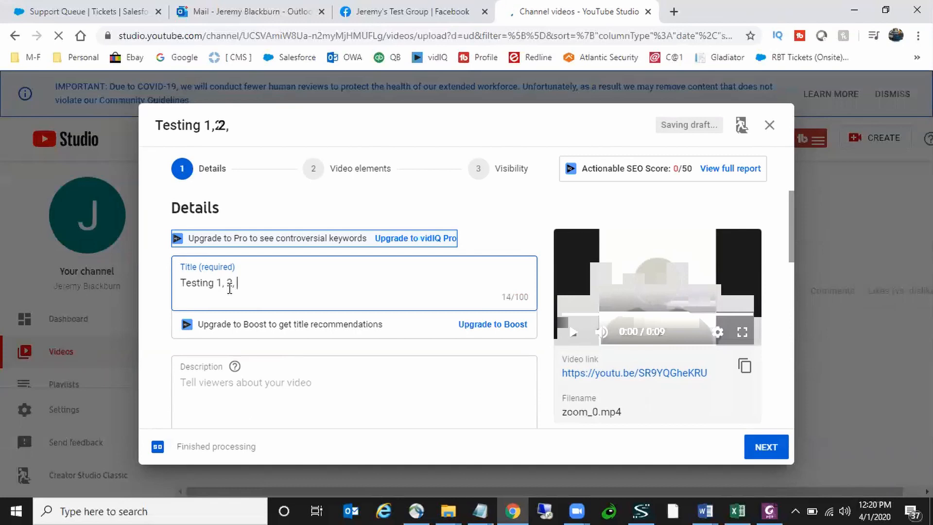
type("3")
left_click_drag(791, 209, 791, 231)
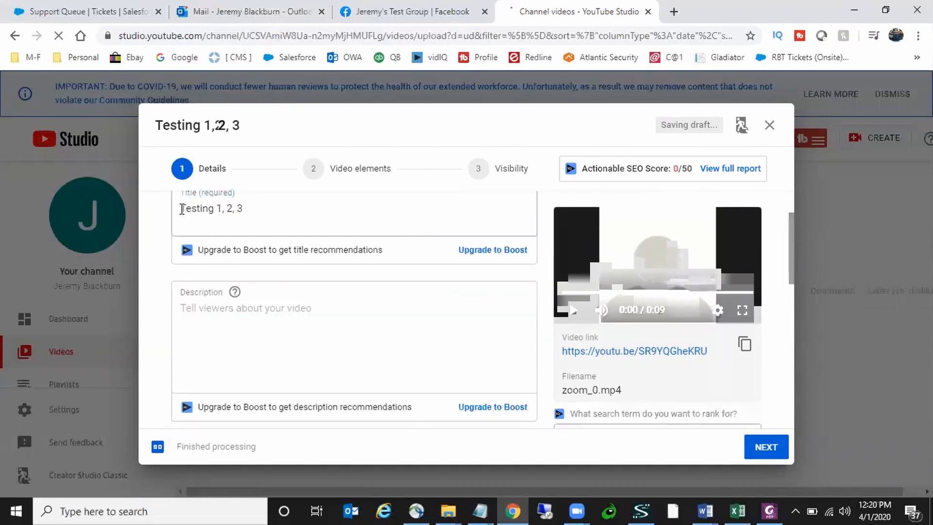
left_click(181, 209)
type("Zoom")
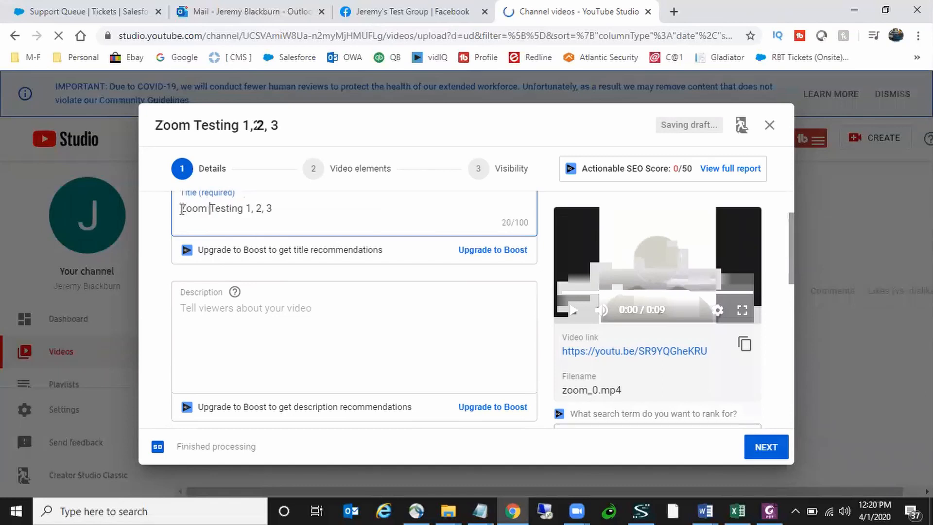
Step: Enter "Test #1" as the video's description and go on to the thumbnail and playlist options
scroll(791, 258, "down", 2)
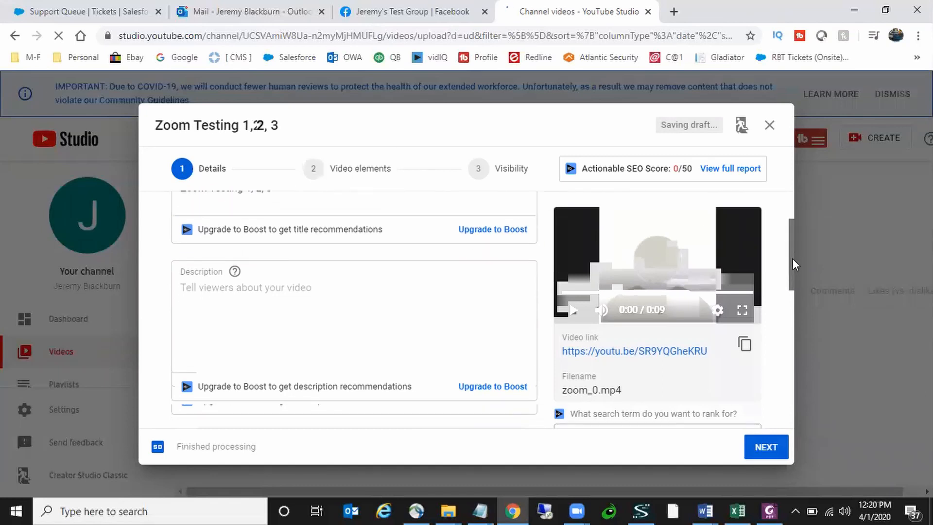
left_click(283, 214)
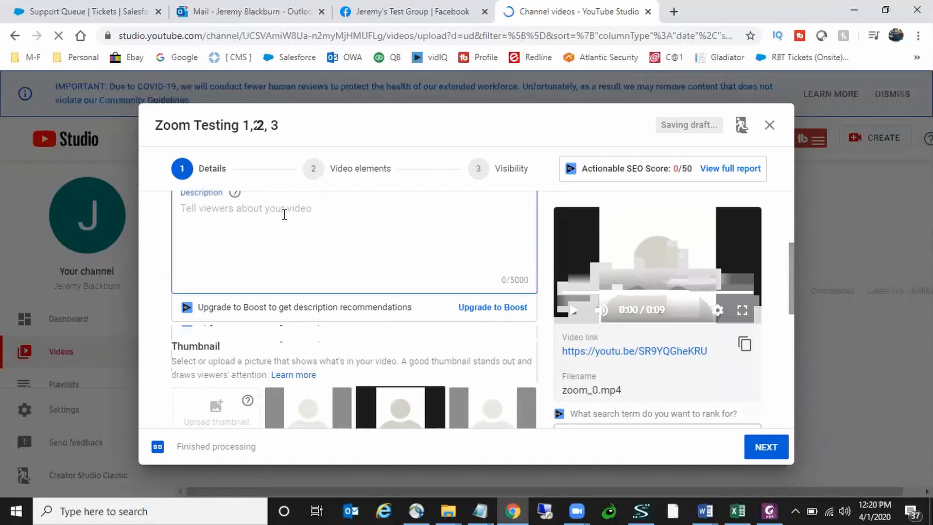
type("Test #1")
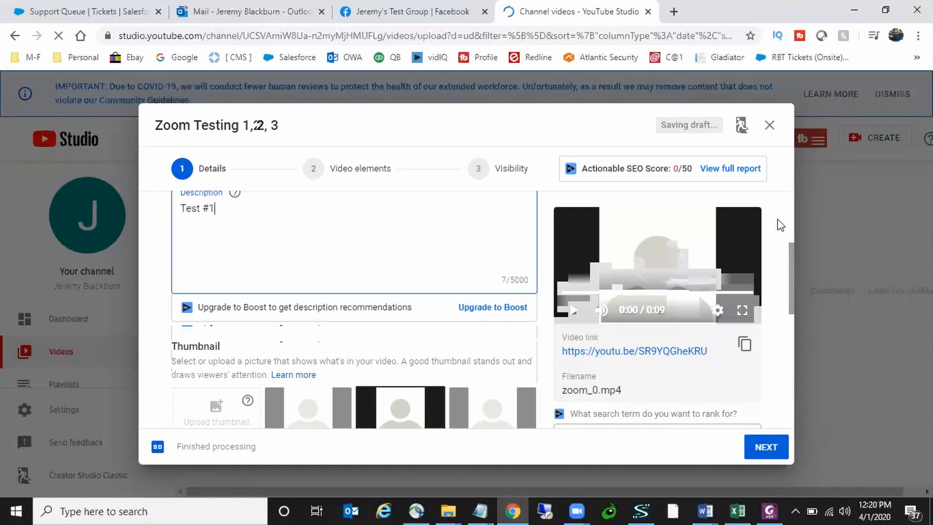
left_click(794, 276)
left_click_drag(794, 276, 795, 306)
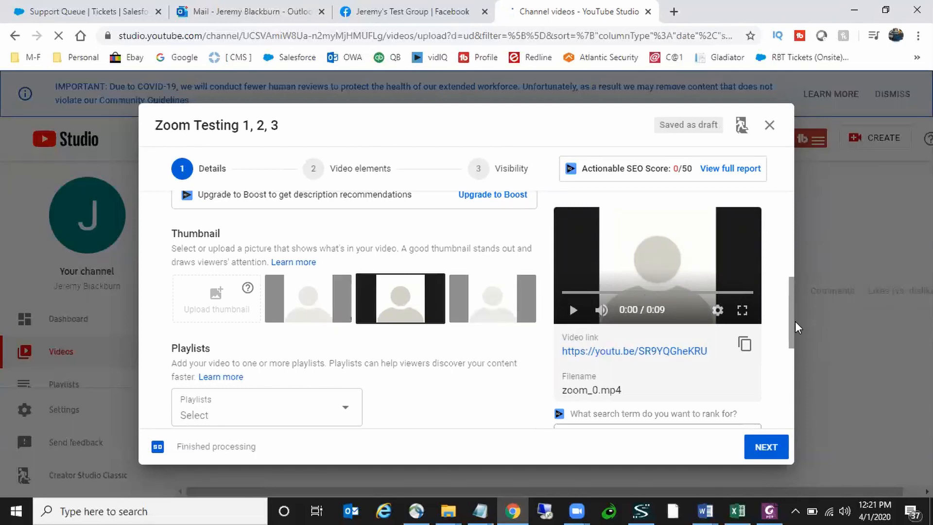
Step: Mark the video as not made for kids in the Audience section of its details
left_click_drag(788, 311, 788, 326)
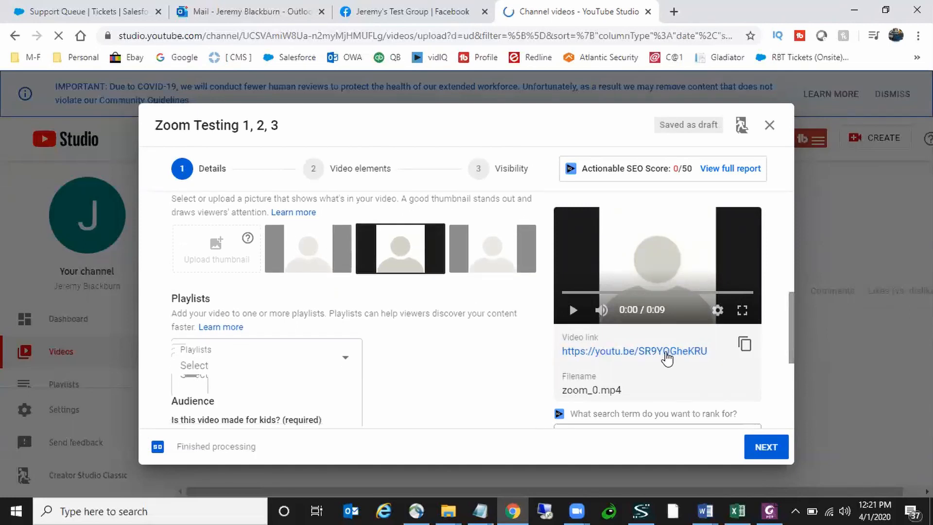
left_click_drag(789, 340, 788, 393)
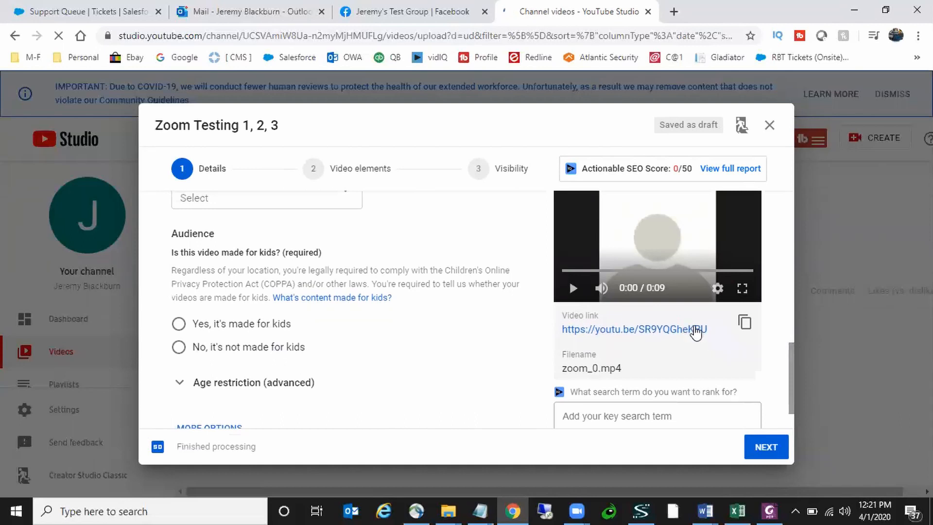
scroll(790, 341, "down", 1)
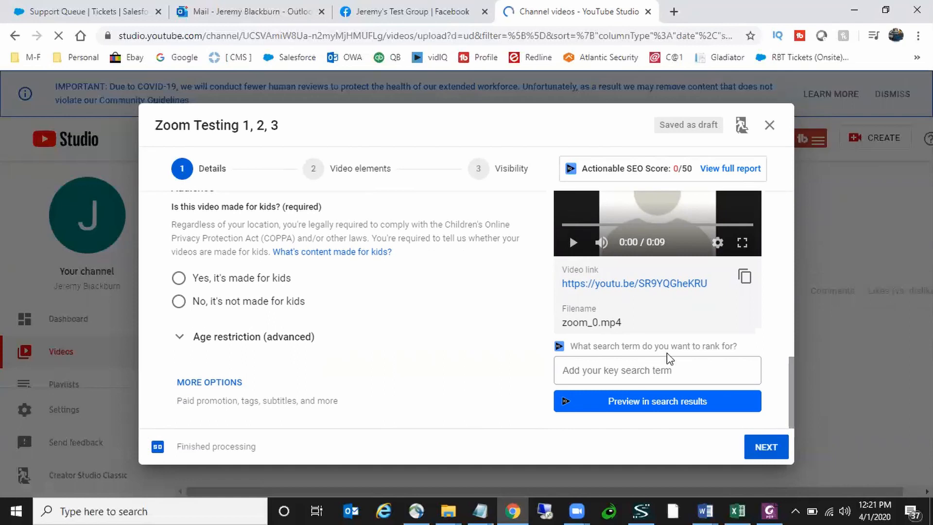
scroll(791, 383, "up", 1)
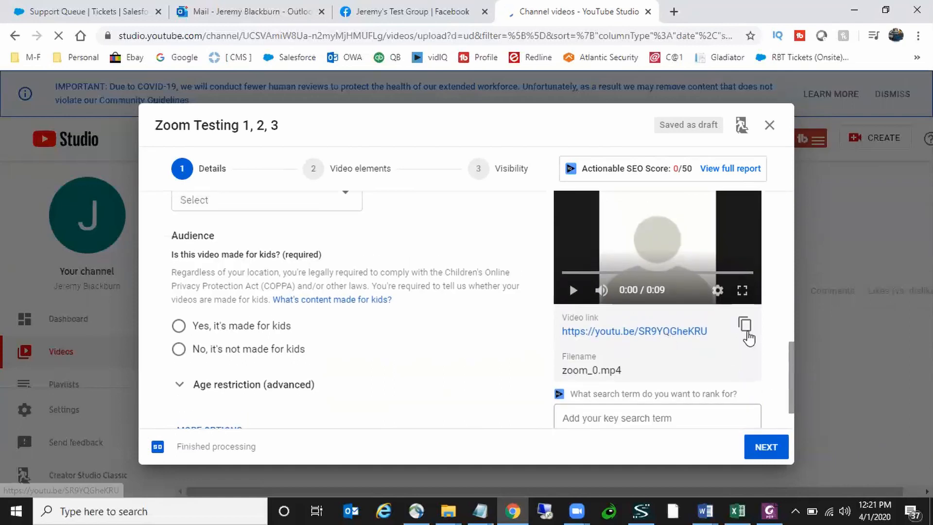
scroll(791, 391, "down", 1)
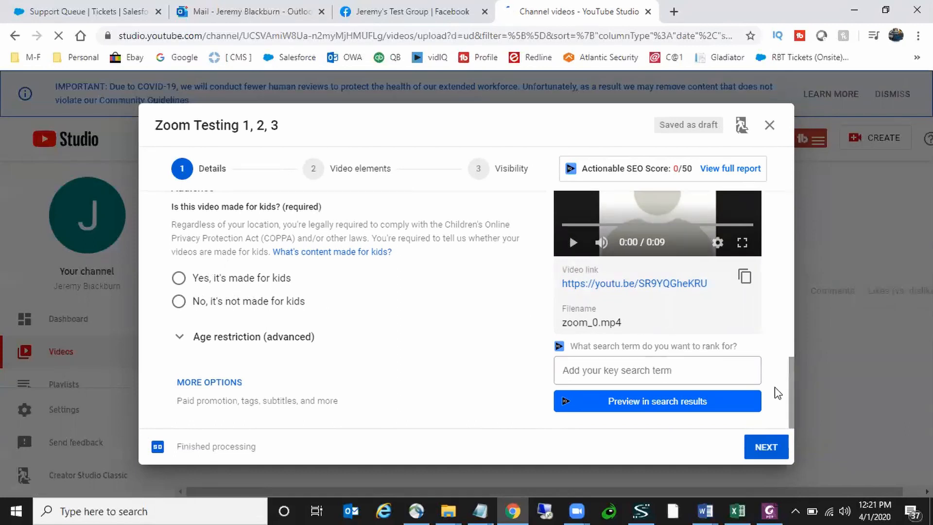
scroll(788, 375, "up", 1)
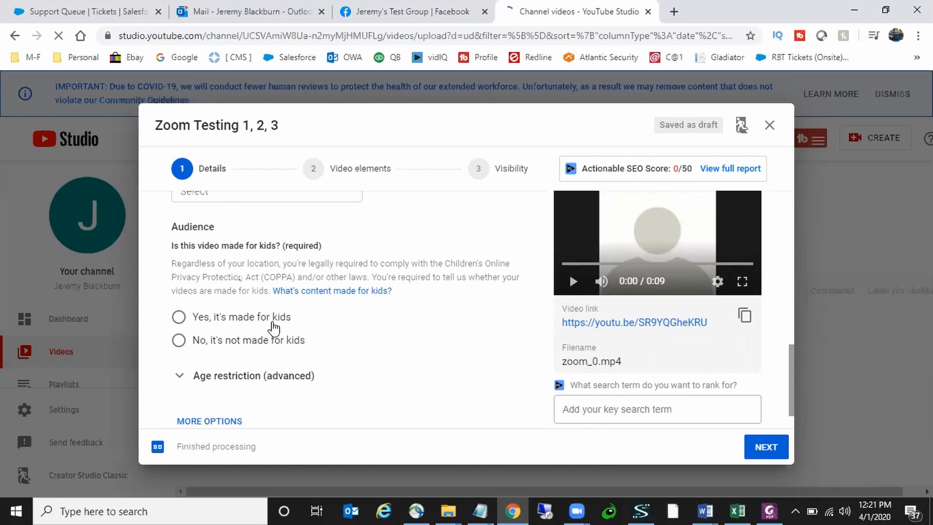
left_click_drag(293, 277, 263, 277)
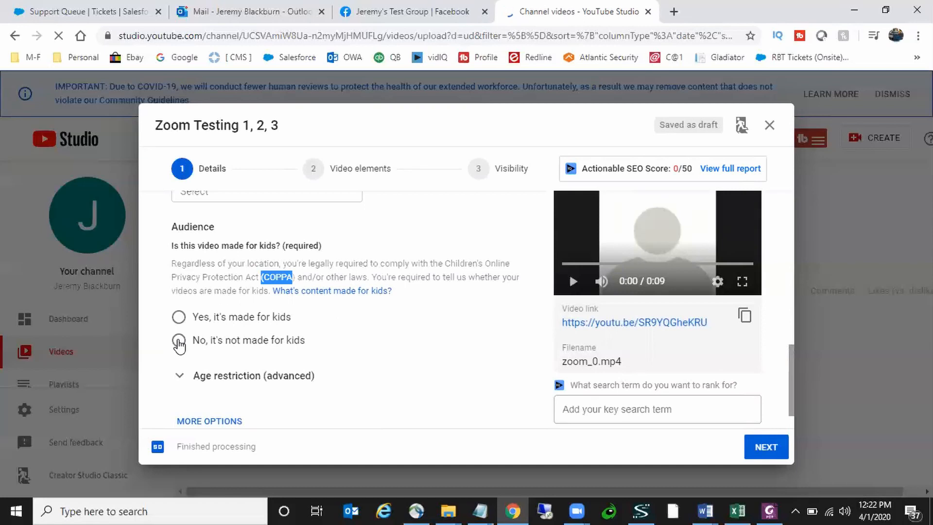
left_click(178, 341)
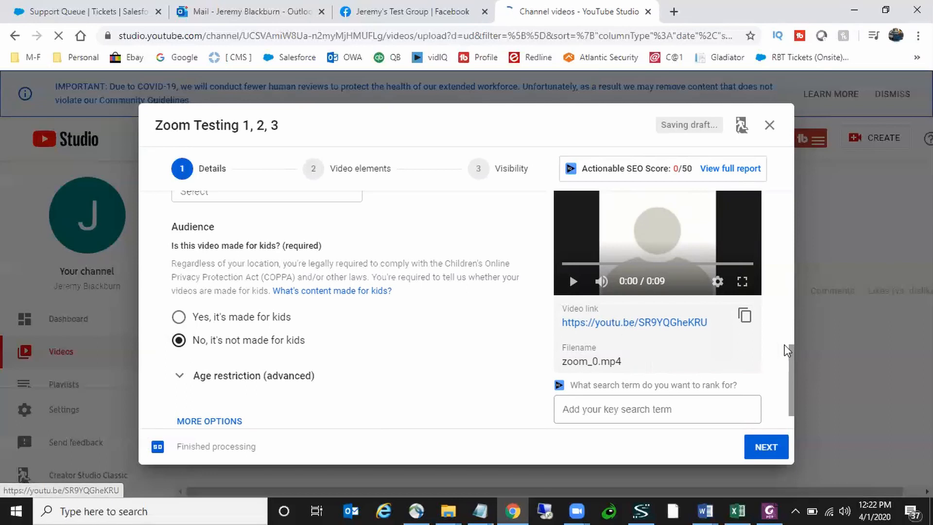
Step: Finish the video details without a key search term and skip the video elements to reach the Visibility stage
scroll(791, 384, "down", 1)
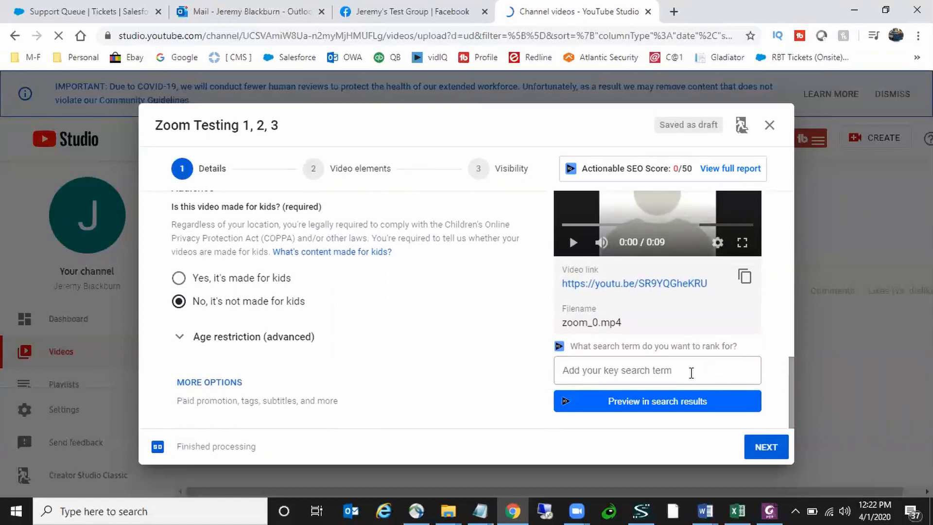
left_click(690, 372)
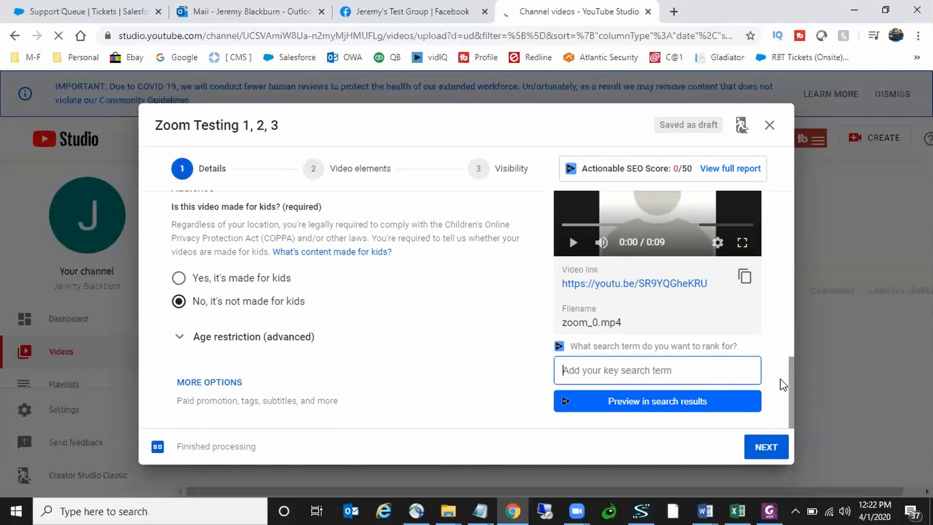
left_click(791, 401)
left_click(762, 446)
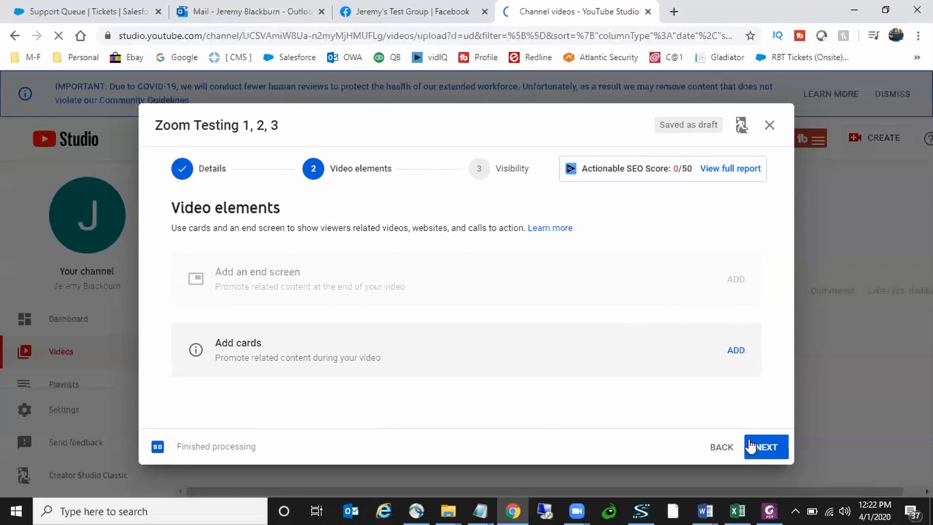
left_click(762, 453)
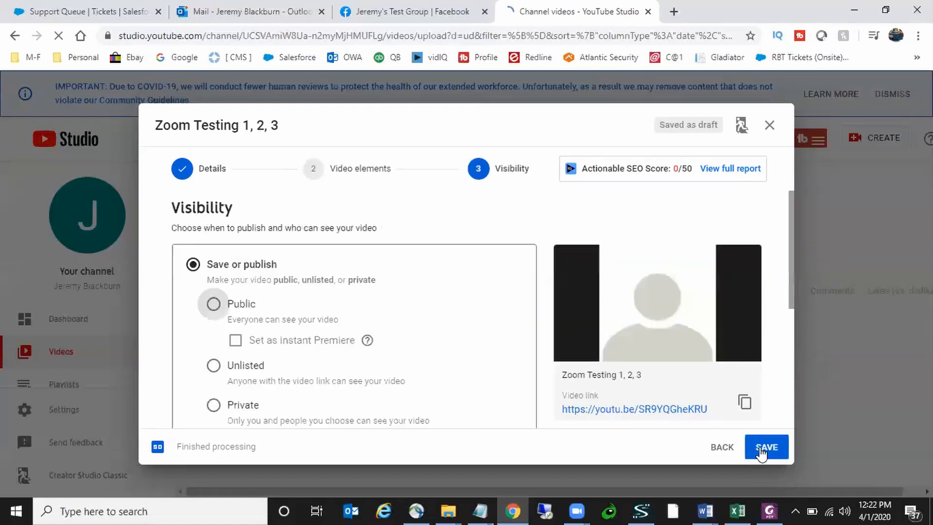
Step: Set the video's visibility to Public without a schedule, publish it and dismiss the link-sharing dialog
mouse_move(360, 338)
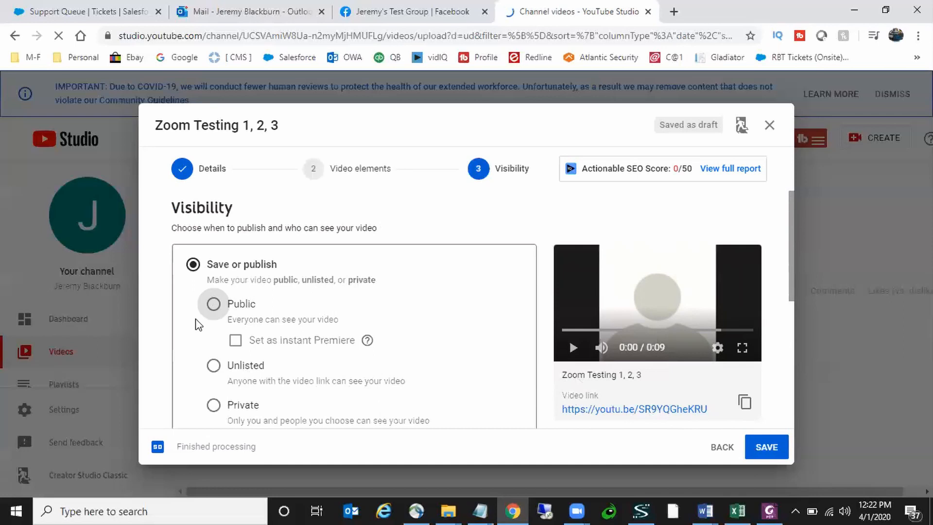
left_click(214, 305)
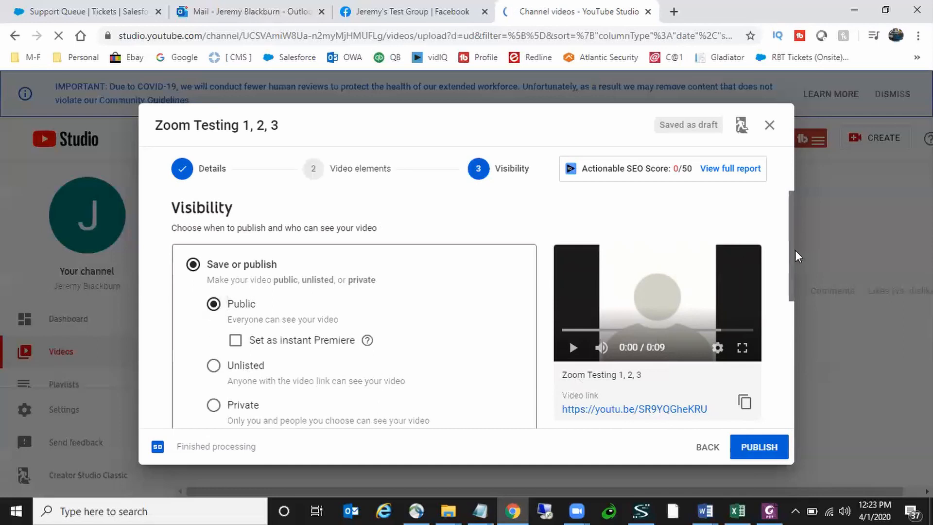
scroll(792, 316, "down", 2)
scroll(792, 316, "down", 3)
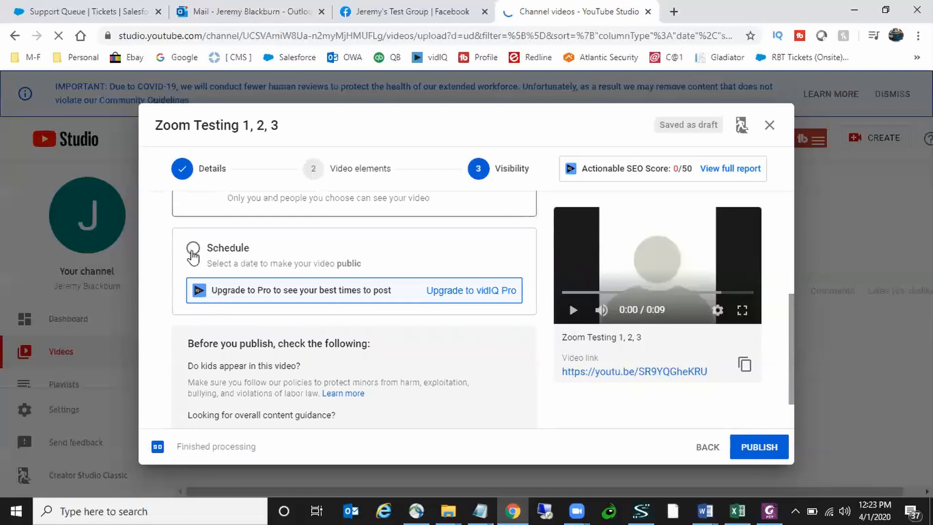
left_click(759, 451)
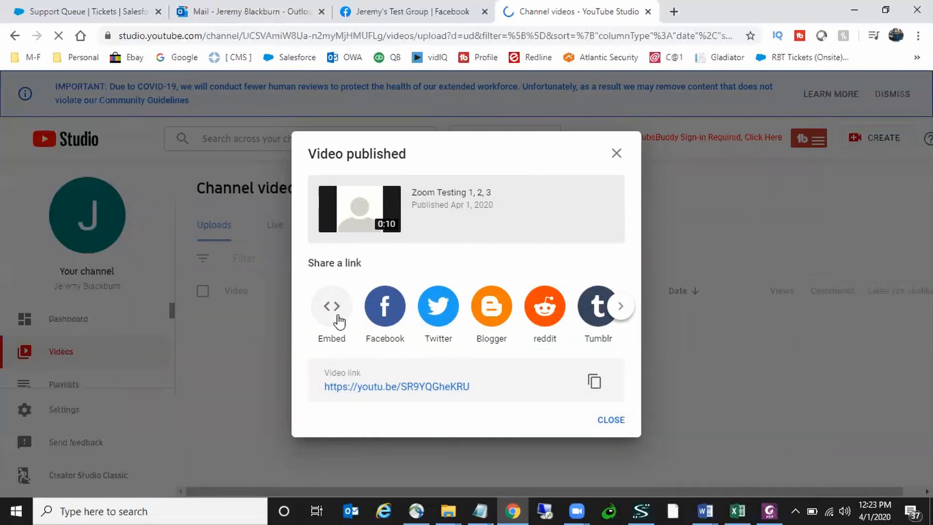
left_click(610, 425)
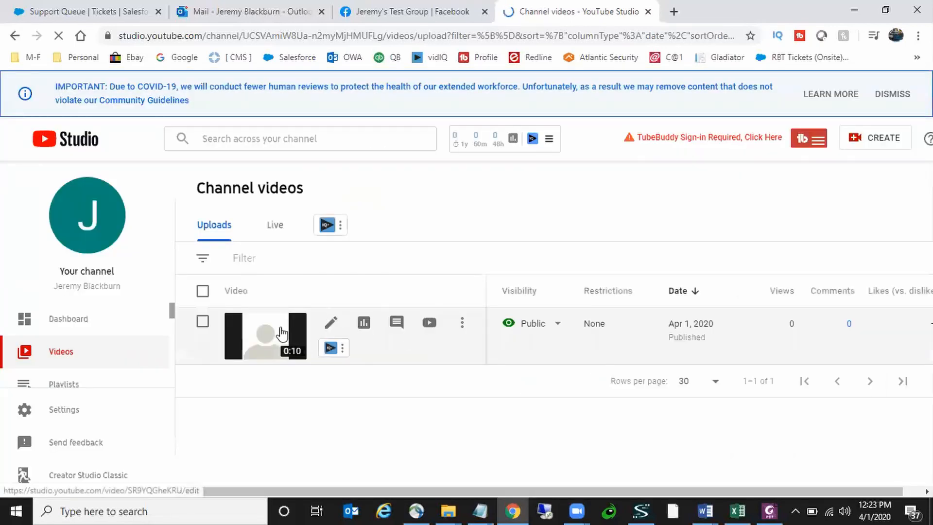